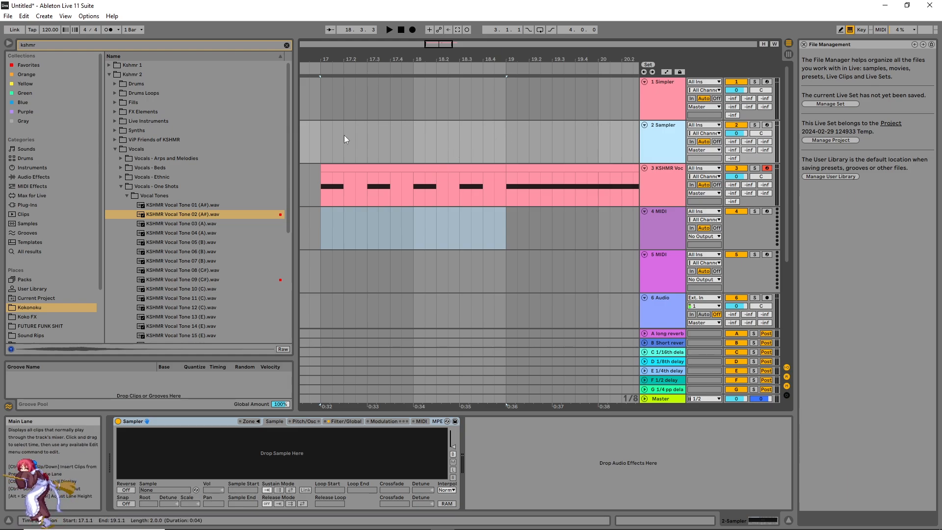
- Compare the empty Simpler and Sampler devices on the first two tracks
drag(321, 136, 414, 141)
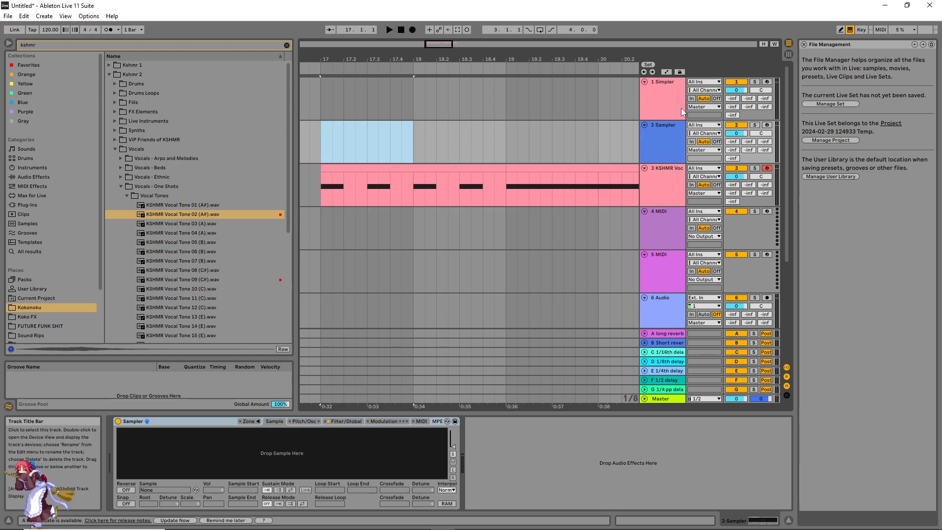
click(663, 93)
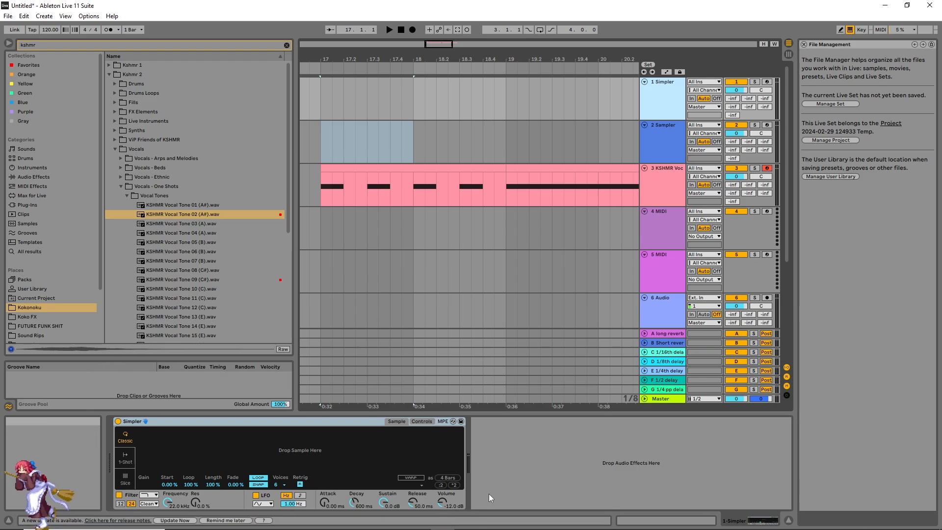
click(653, 149)
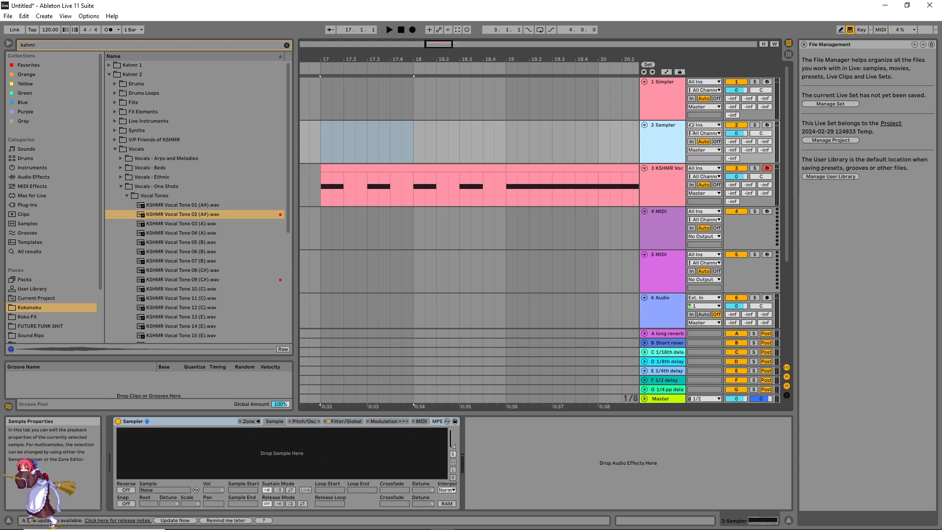
click(676, 117)
click(674, 132)
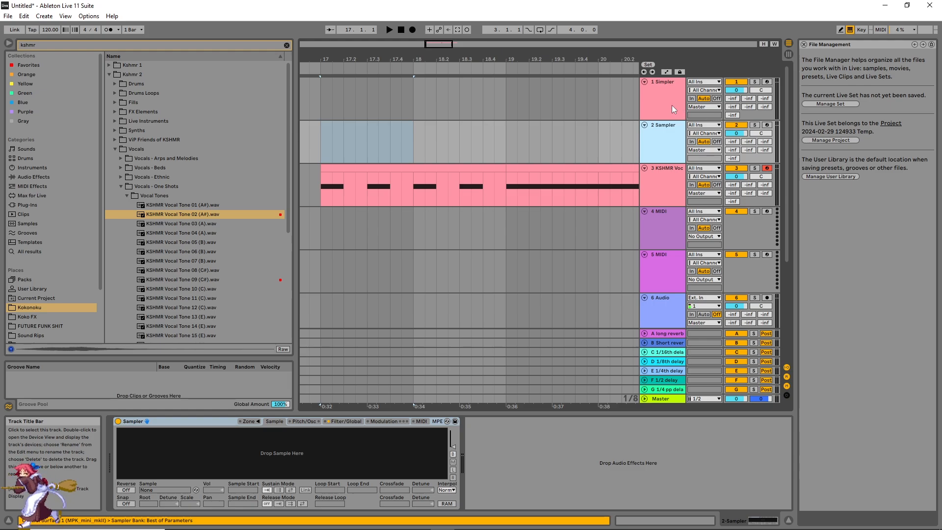
click(673, 105)
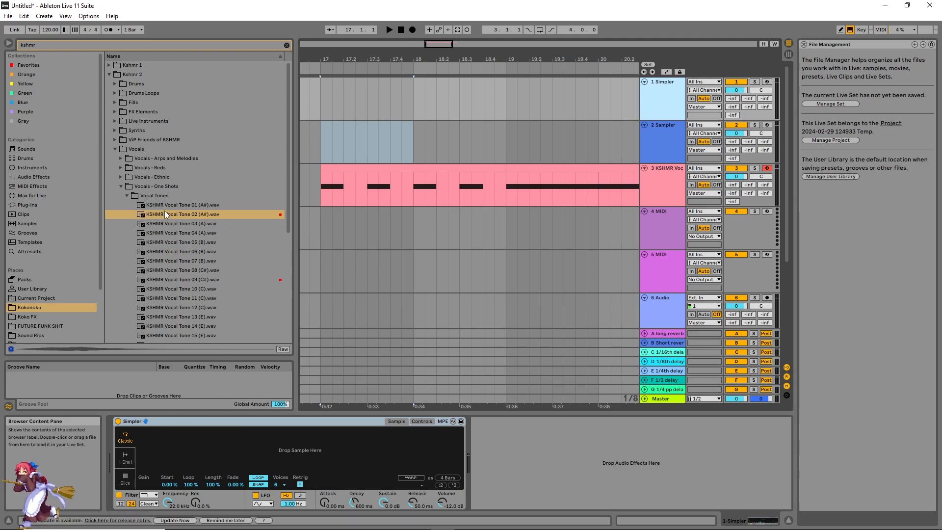
- Load KSHMR Vocal Tone 09 (C#).wav into the Simpler on track 1
click(182, 214)
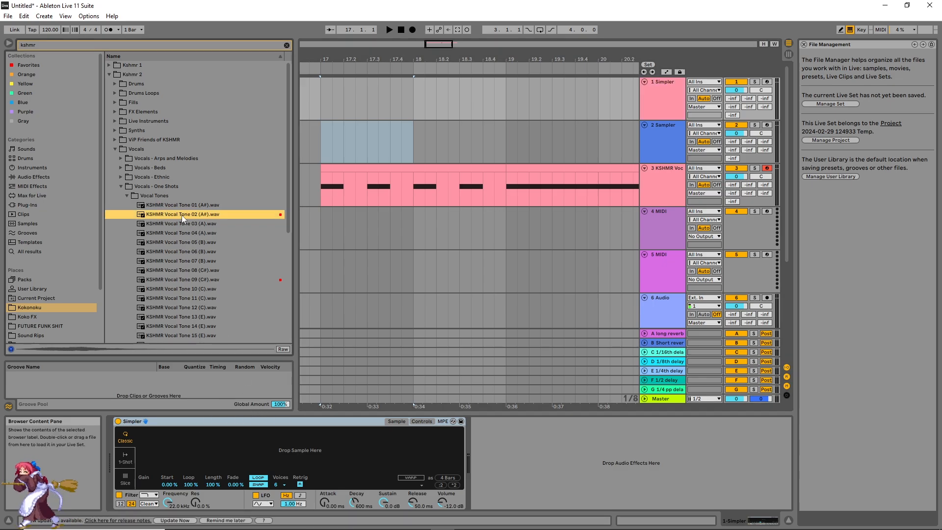
click(204, 280)
click(660, 103)
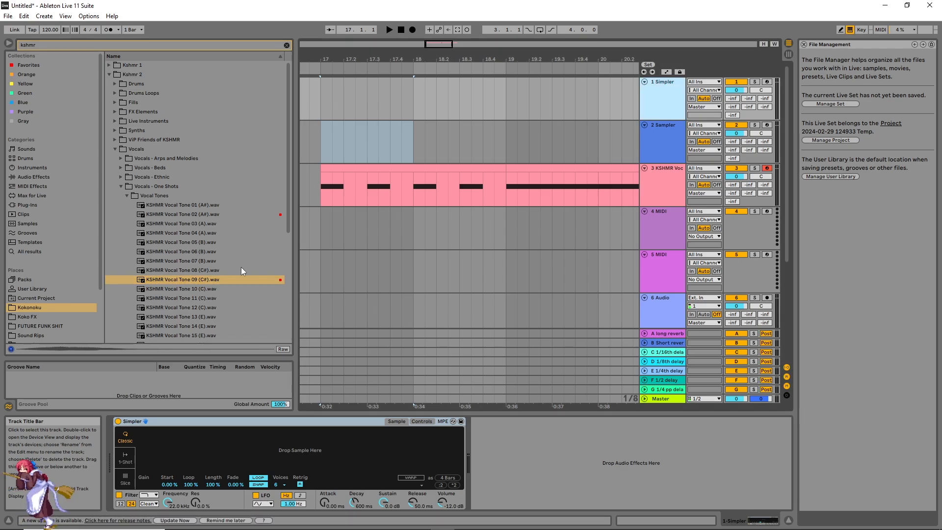
double_click(179, 281)
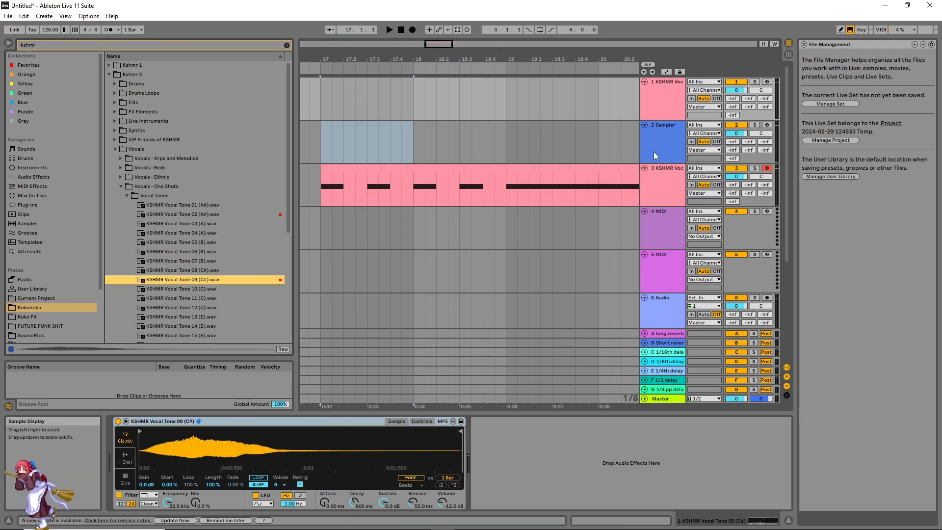
- Arm track 1 for recording and play a few test notes of the loaded vocal sample
click(767, 86)
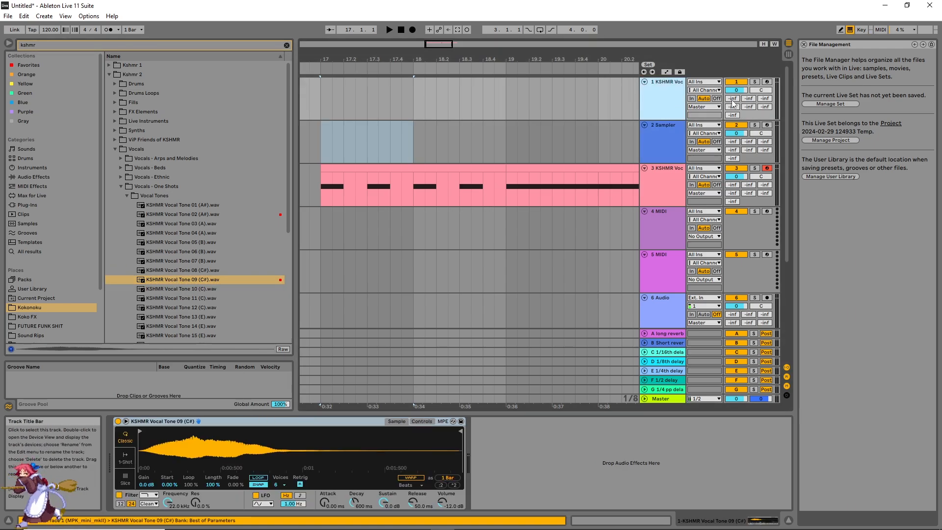
click(767, 82)
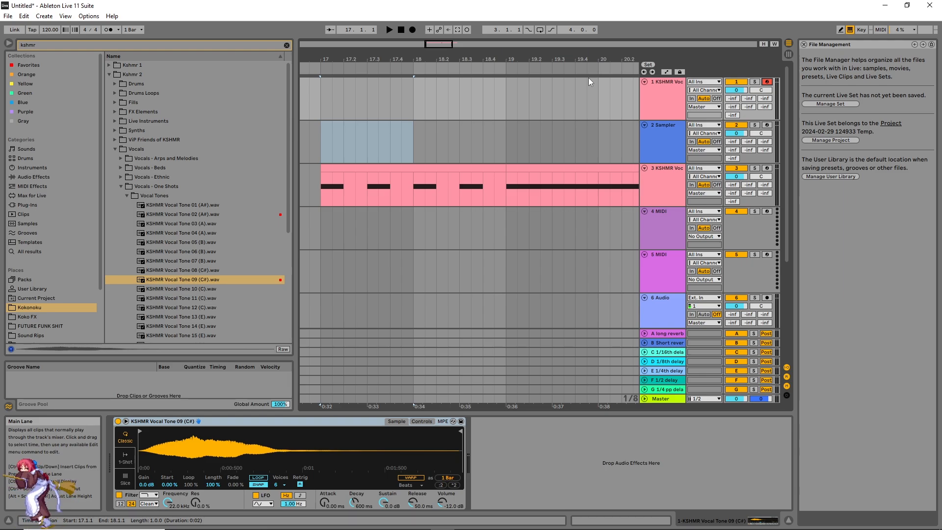
key(a)
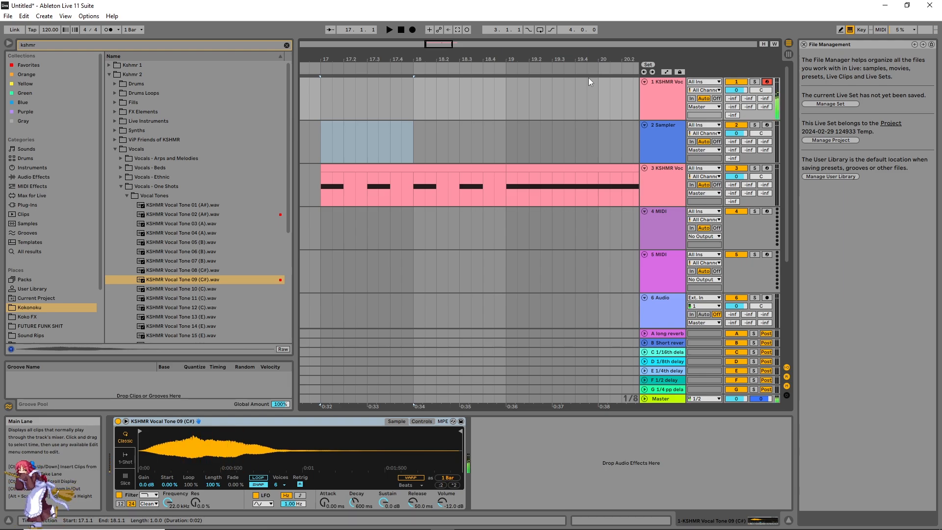
key(a)
key(a)
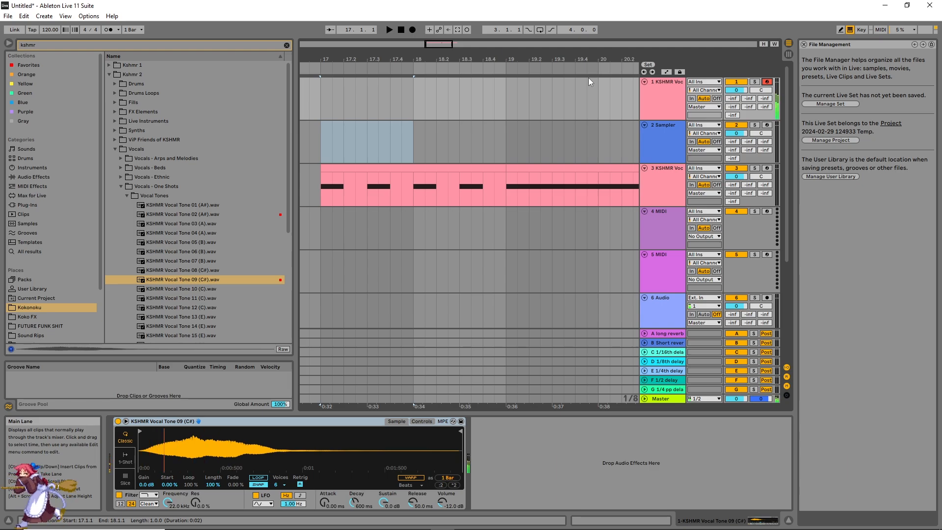
key(a)
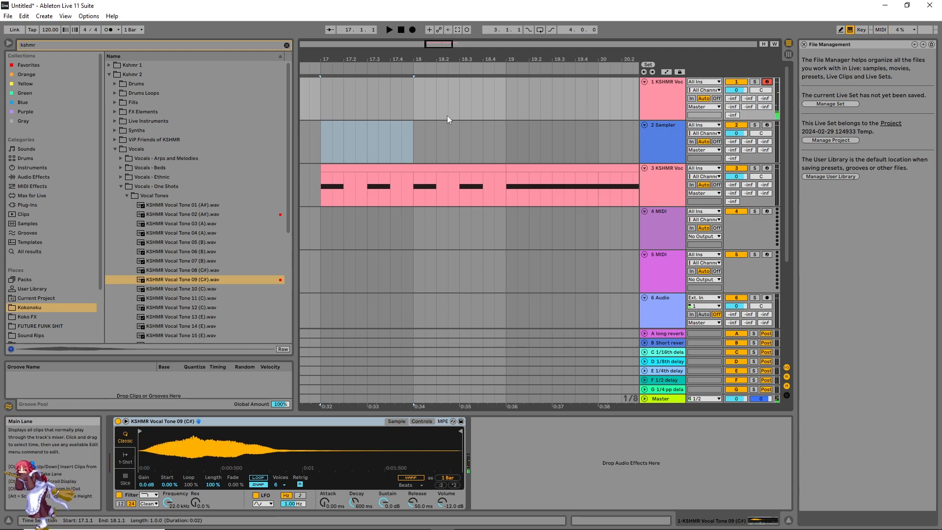
- Create a one-bar MIDI clip at bar 17 on track 1 with quarter notes F#3 and G#3
key(ctrl+shift+m)
double_click(342, 329)
drag(354, 330, 492, 306)
key(ctrl+d)
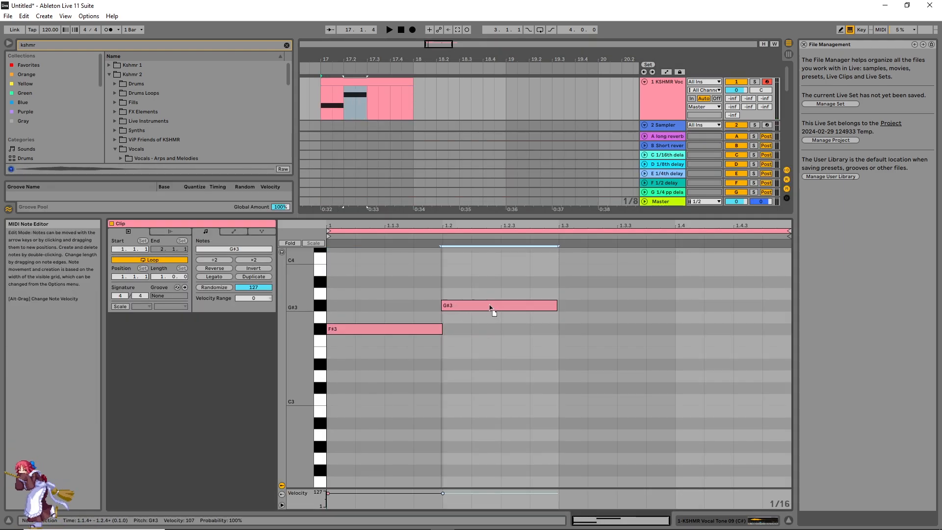
- Complete the rising melody with quarter notes A#3 and C#4, and duplicate the clip to bar 18
key(ctrl+d)
key(Up)
key(Up)
key(ctrl+d)
key(Up)
key(Up)
- Play back the two melody clips and show the Simpler device of track 1
key(space)
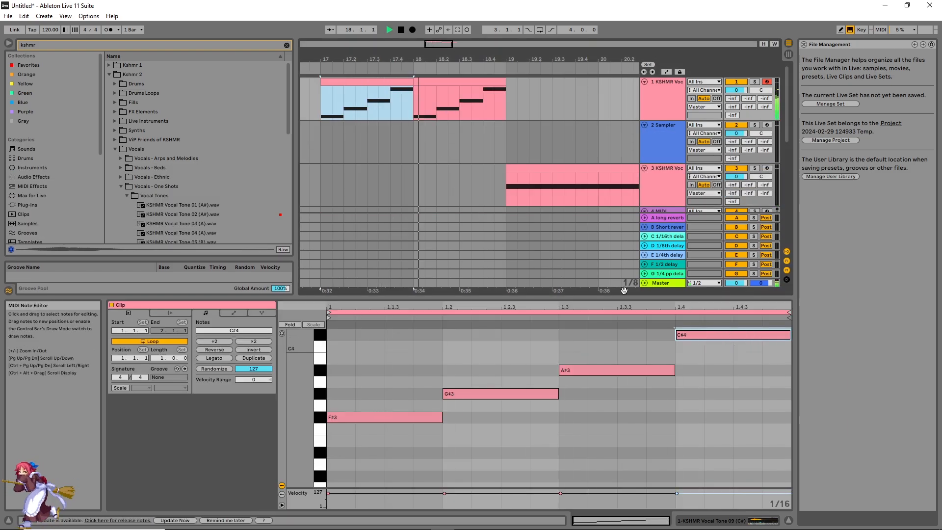
key(space)
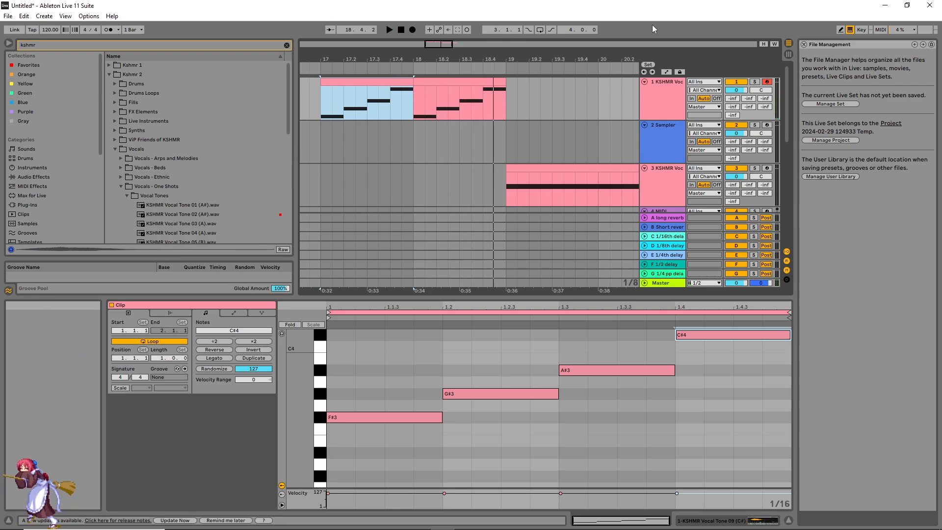
click(667, 91)
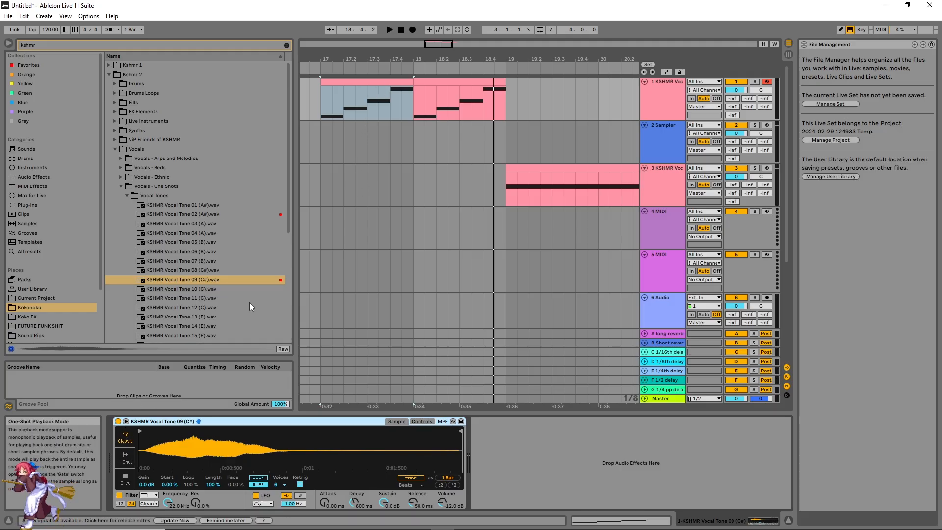
- Shorten all four notes in the bar 17 clip on track 1 to eighth notes
double_click(376, 89)
drag(381, 455, 766, 330)
drag(674, 371, 617, 371)
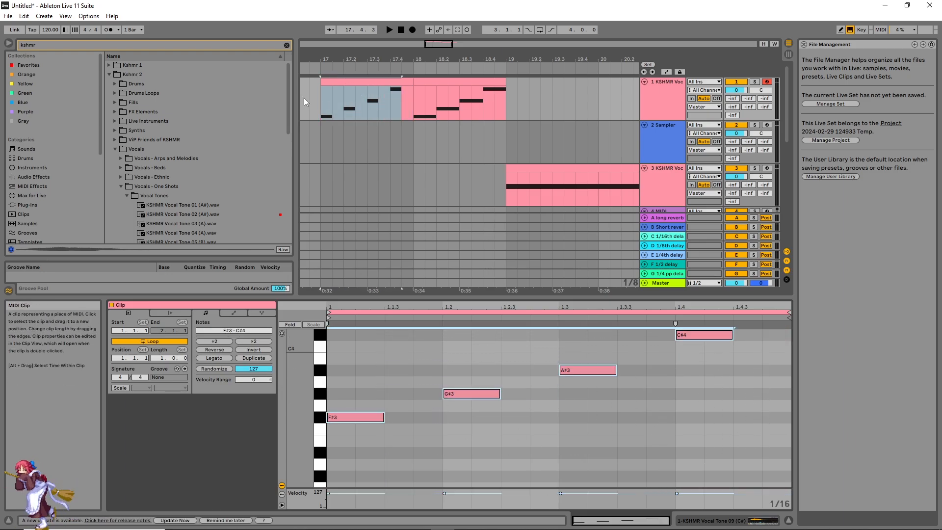
- Lengthen the G#3 and C#4 notes in the bar 17 clip to full quarter notes
scroll(319, 102, up, 5)
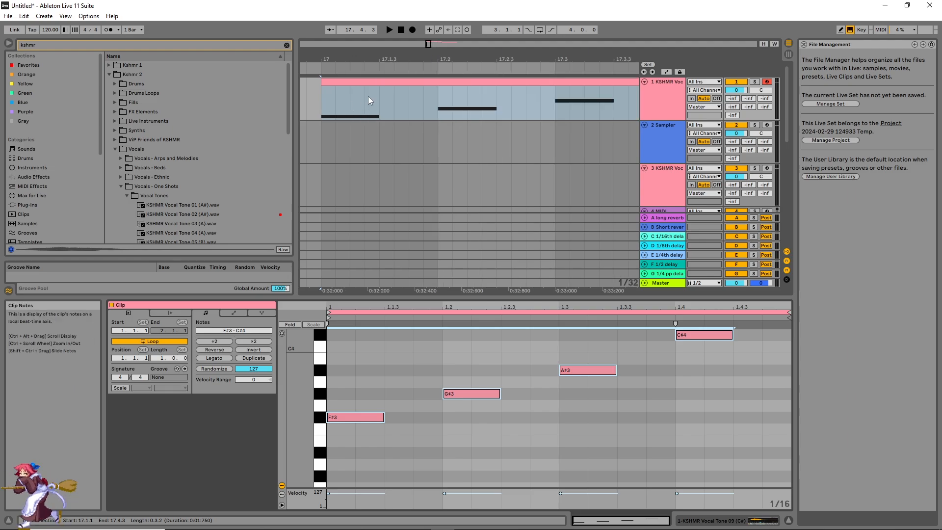
scroll(369, 98, down, 4)
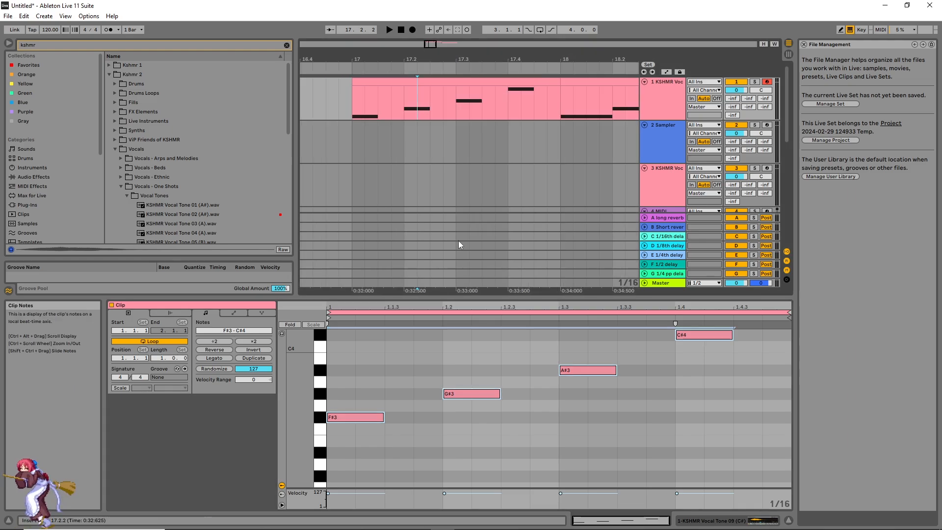
drag(504, 395, 558, 395)
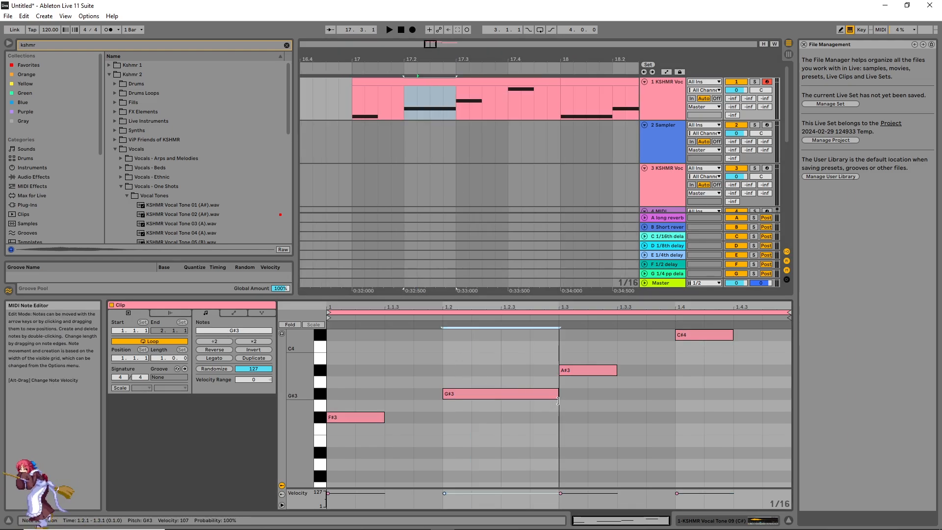
drag(733, 335, 790, 339)
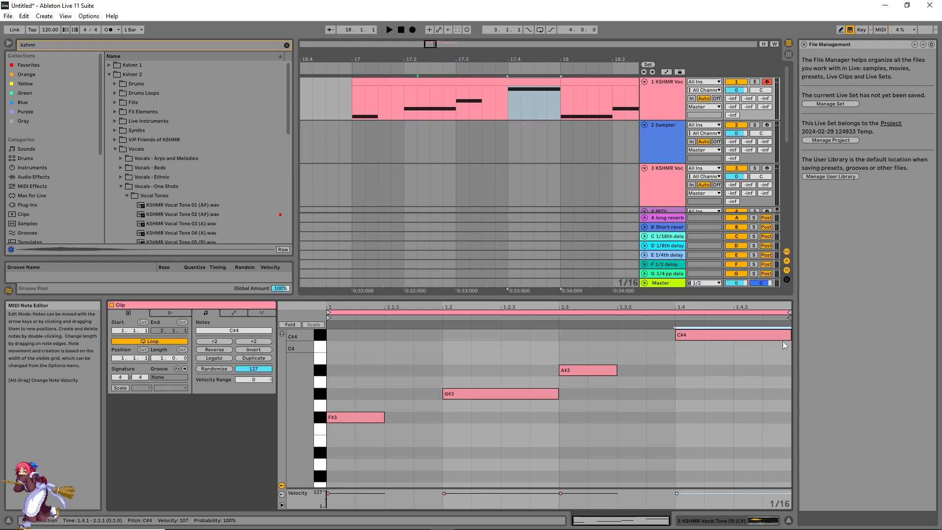
- Play back the edited melody on track 1 from bar 17 and from the end of its first note
click(445, 82)
key(space)
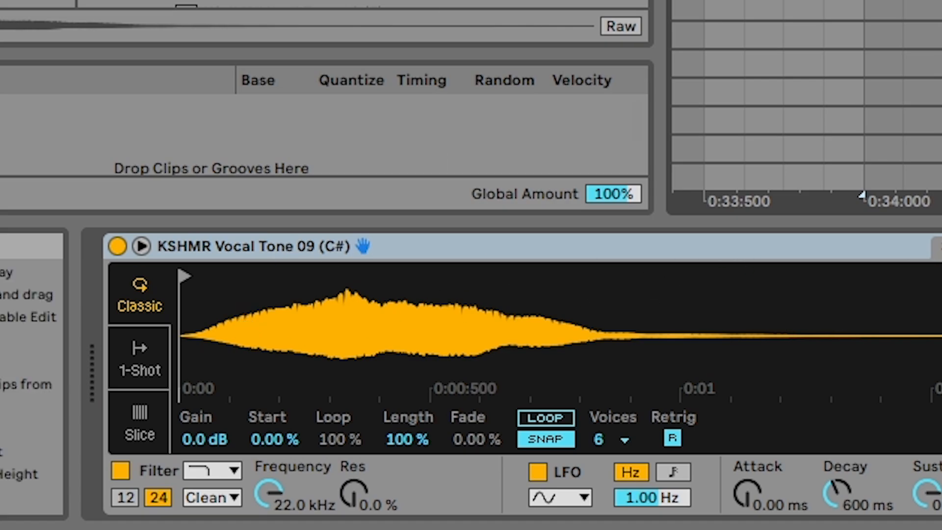
scroll(396, 149, left, 5)
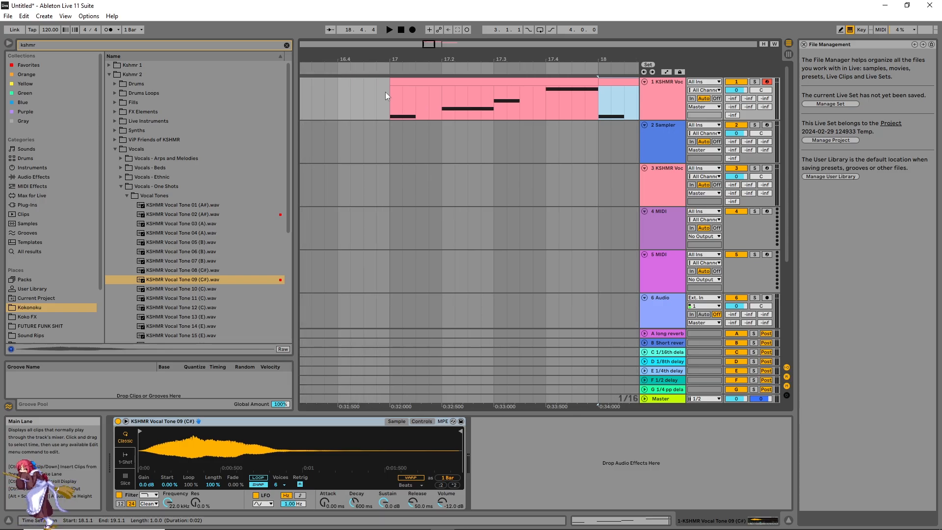
click(410, 108)
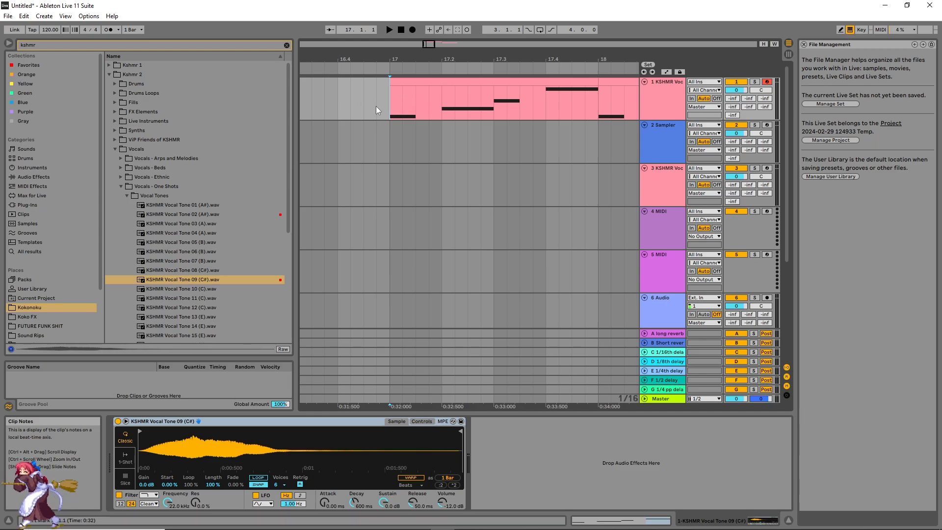
key(space)
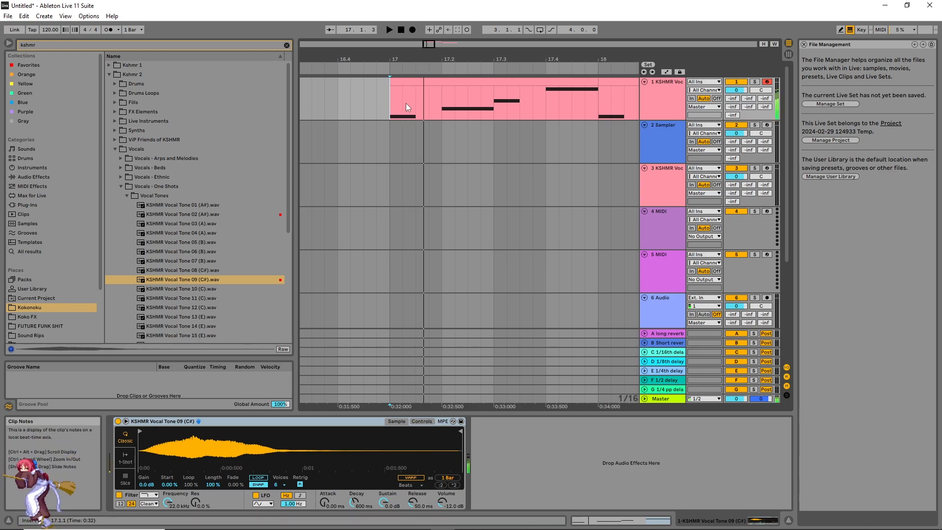
click(416, 106)
key(space)
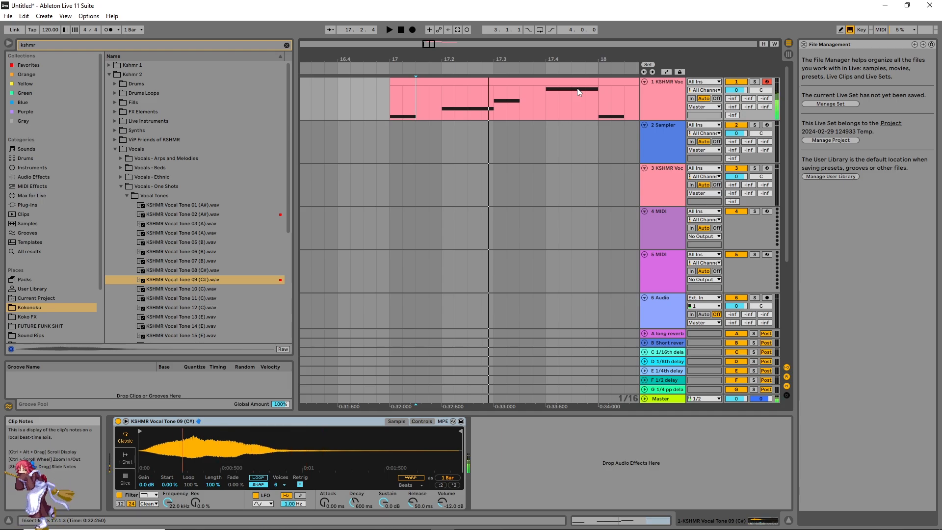
- Open the bar 17 clip's notes and view the pitches below F#3
double_click(569, 82)
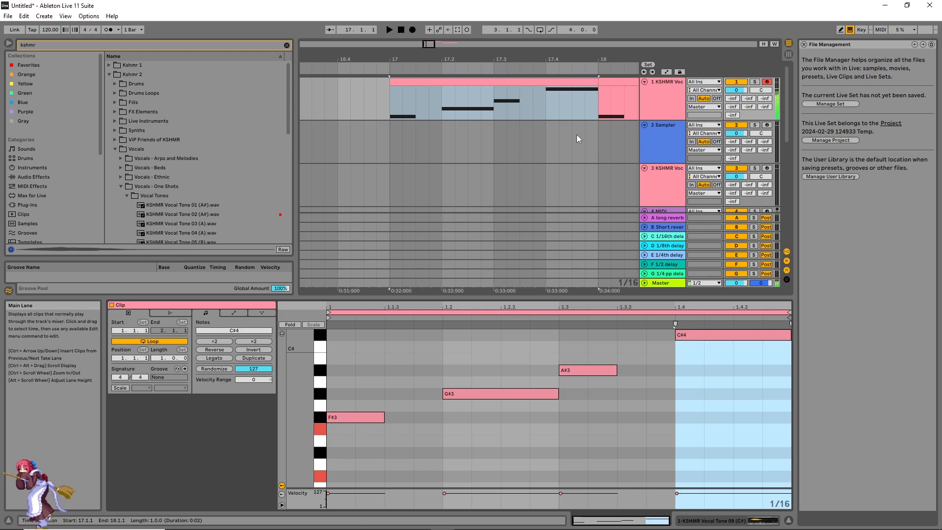
scroll(431, 364, down, 1)
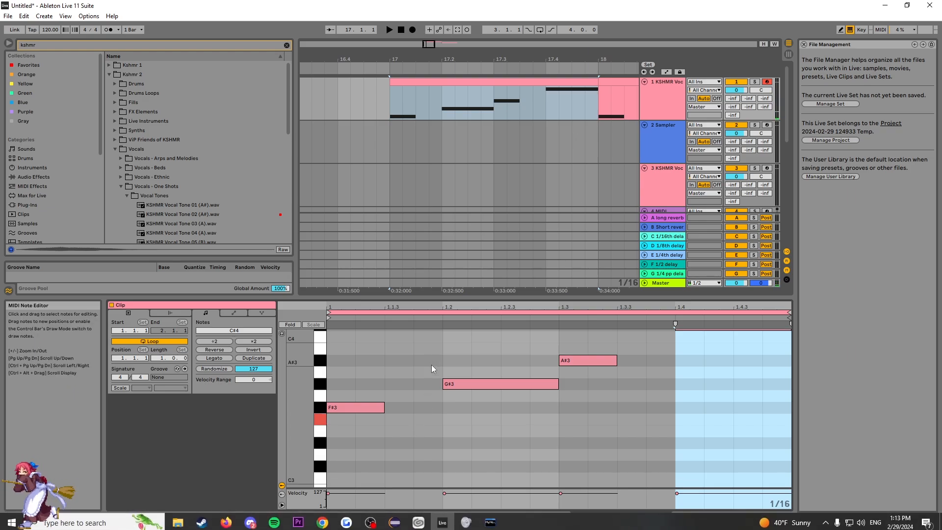
scroll(432, 364, down, 2)
scroll(431, 364, down, 1)
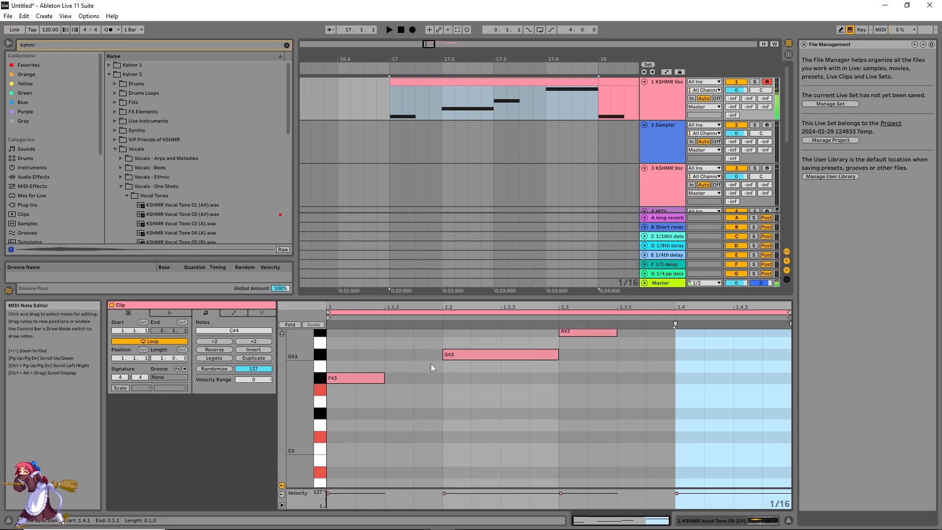
scroll(431, 363, down, 3)
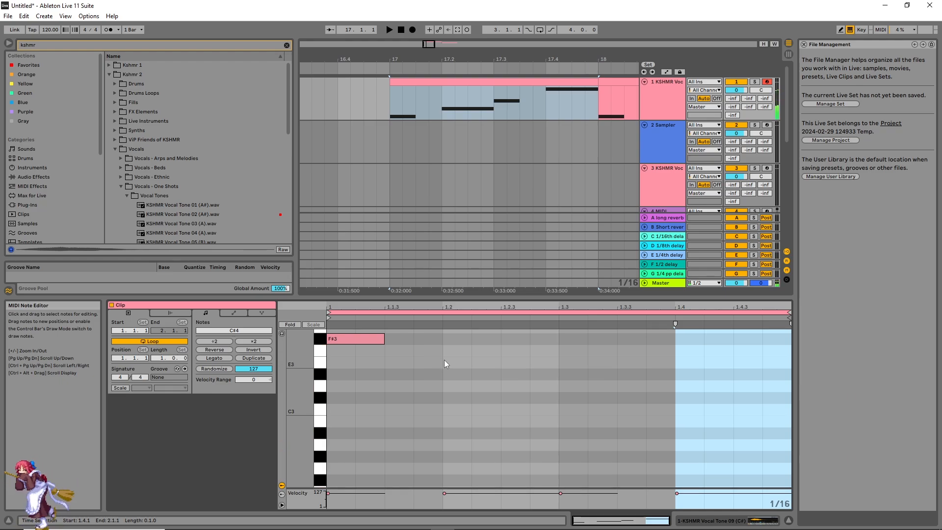
- Switch the Simpler on track 1 to 1-Shot playback mode
click(675, 89)
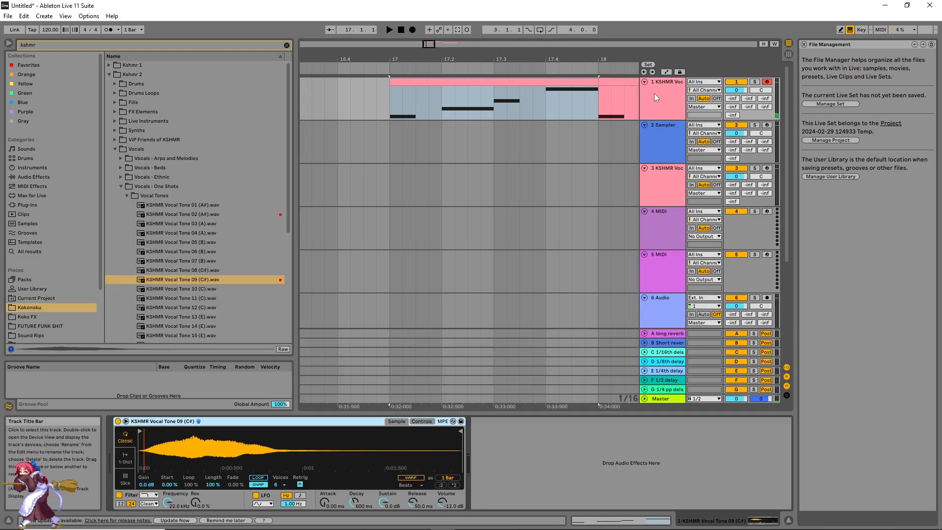
click(128, 460)
key(Left)
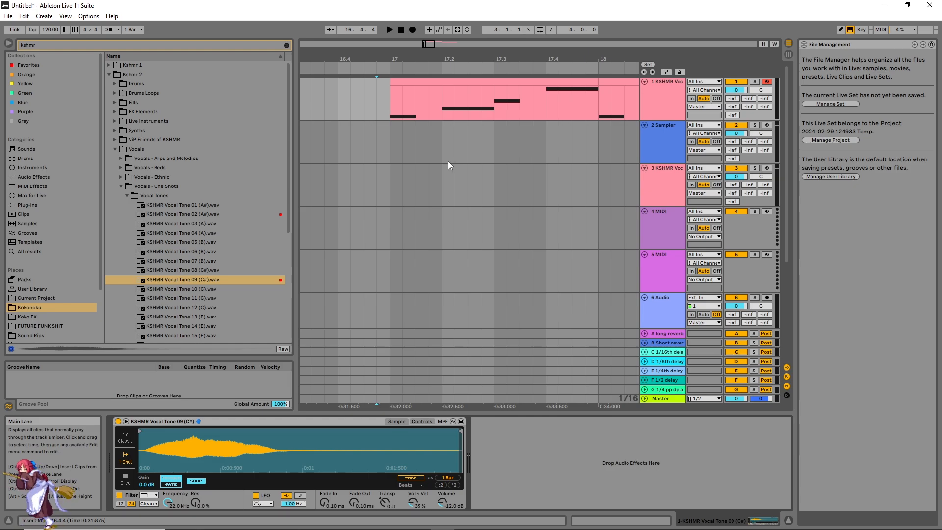
- Deactivate the G#3, A#3 and C#4 notes in the bar 17 clip on track 1
double_click(472, 88)
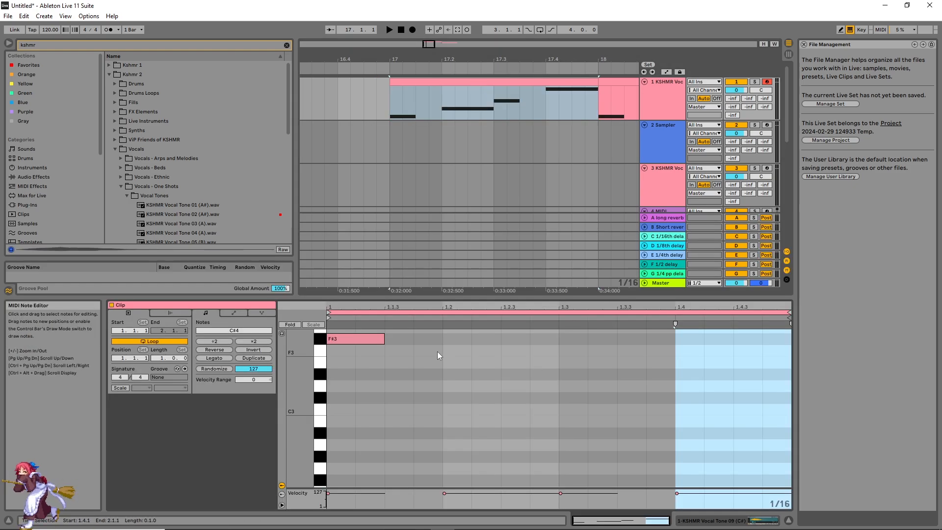
scroll(530, 364, up, 5)
drag(470, 479, 731, 336)
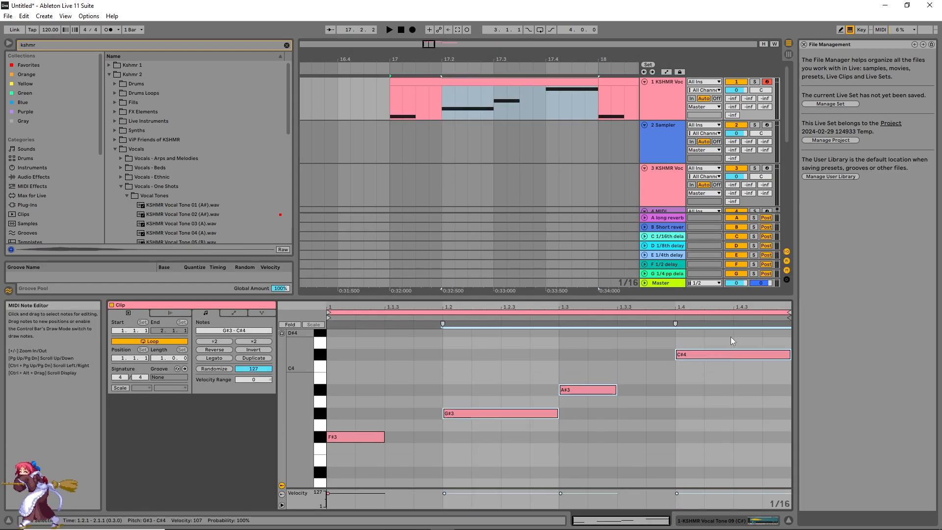
click(402, 81)
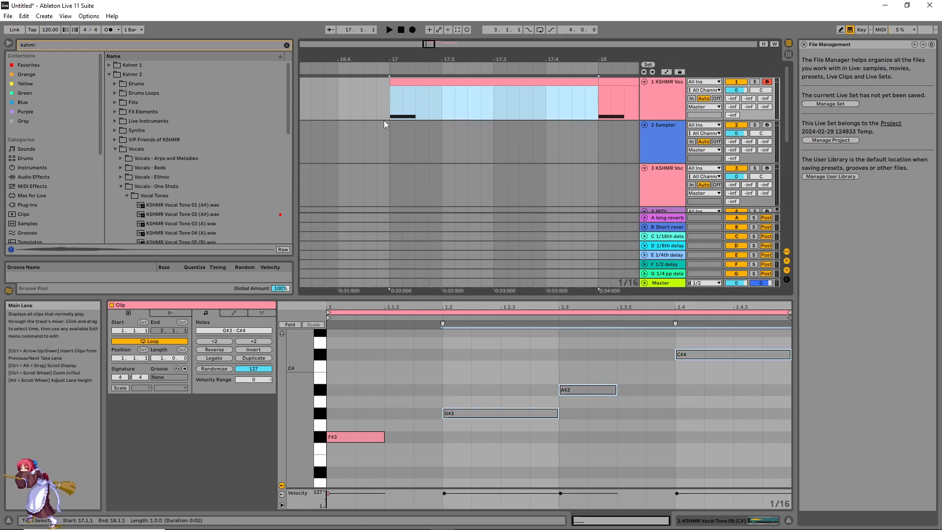
- Play back the remaining F#3 notes on track 1 through the 1-Shot Simpler and stop playback
click(415, 102)
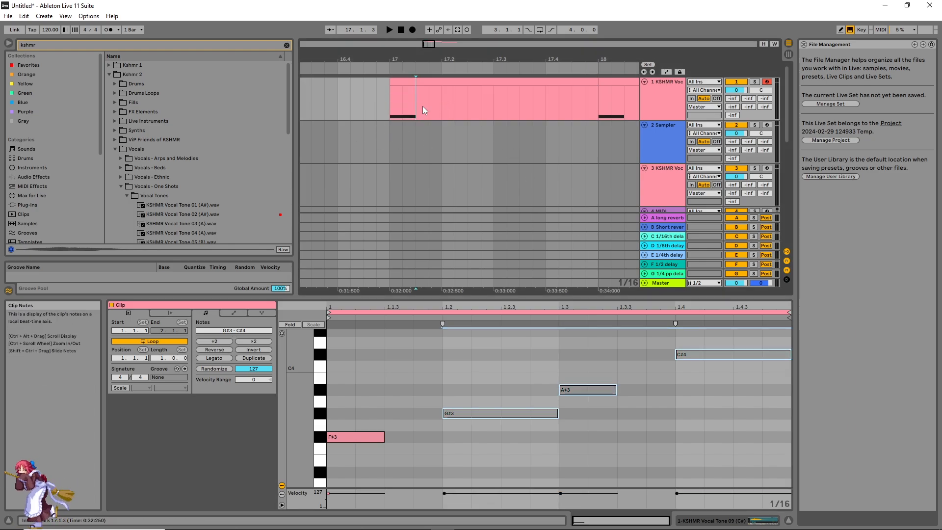
key(space)
drag(369, 402, 365, 451)
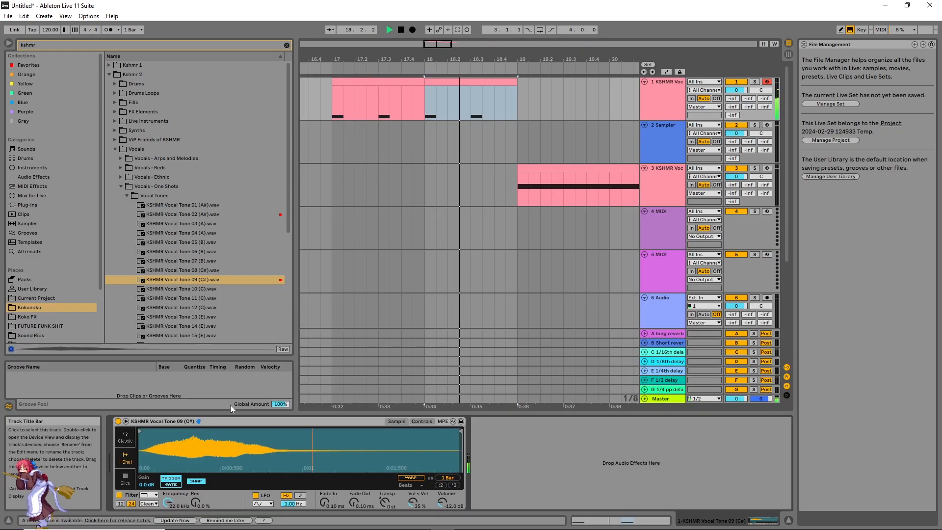
key(space)
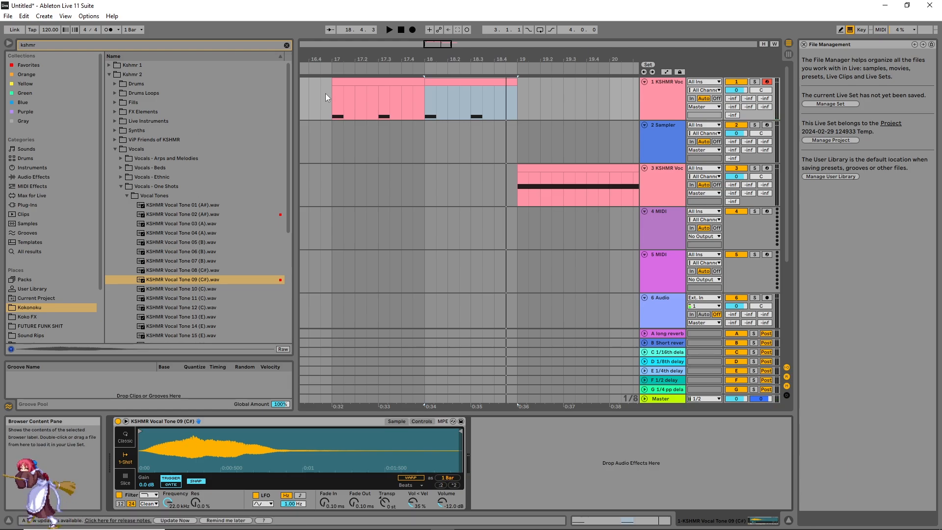
- Open the bar 17 clip's notes and audition several pitches live through the 1-Shot Simpler on track 1
click(401, 84)
double_click(402, 84)
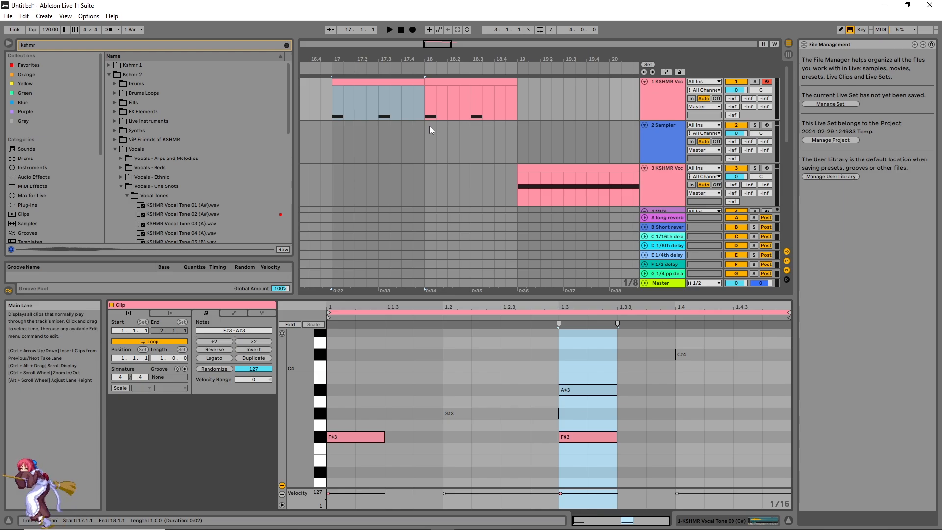
key(s)
key(f)
key(h)
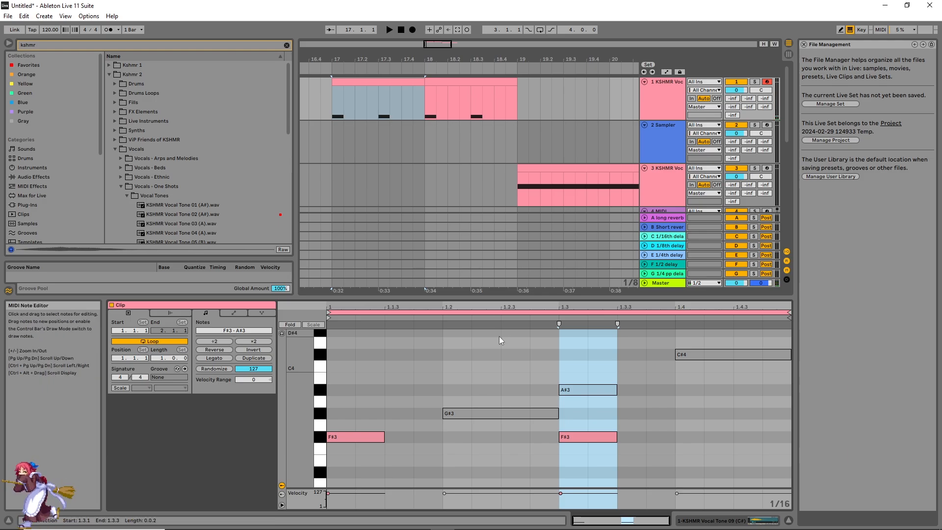
key(j)
key(j)
key(h)
key(h)
key(g)
key(g)
key(g)
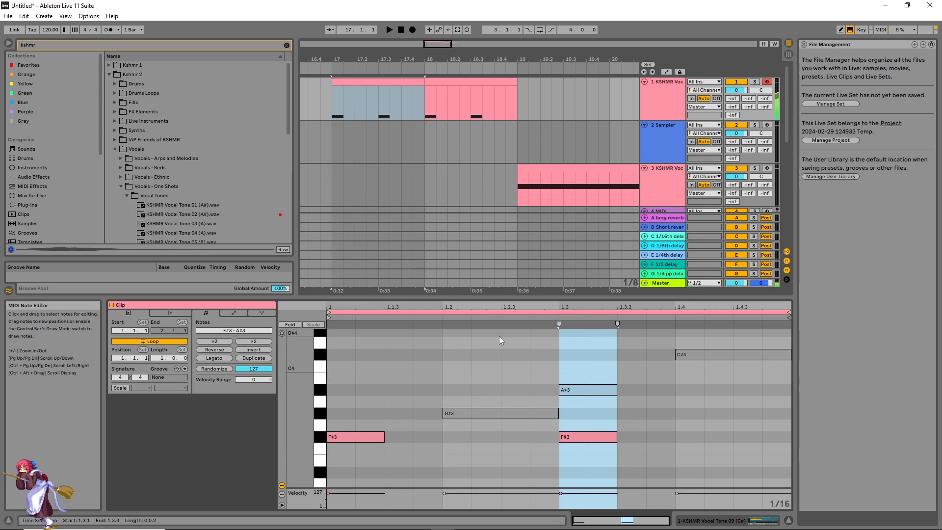
key(d)
key(g)
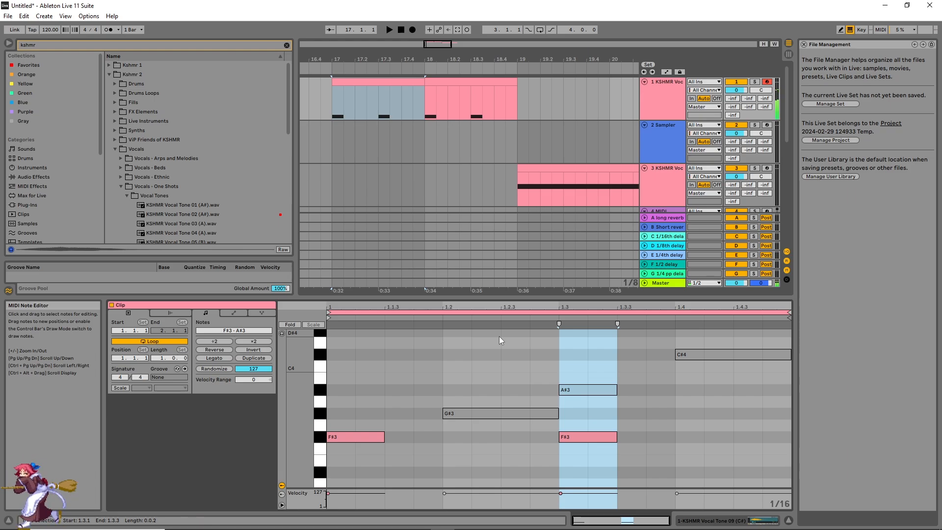
- Show Simpler's Slice mode before switching it to Classic, and select the track 1 clips across bars 17 and 18
click(641, 125)
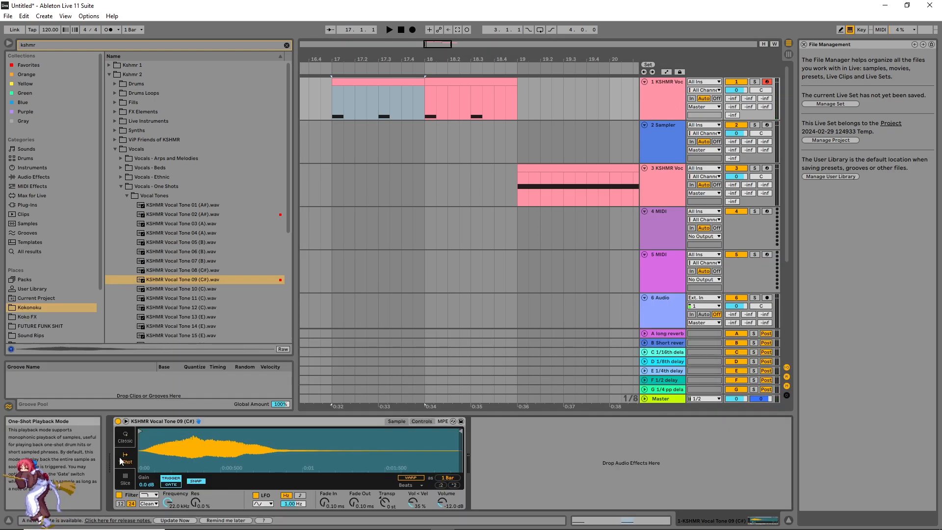
click(126, 479)
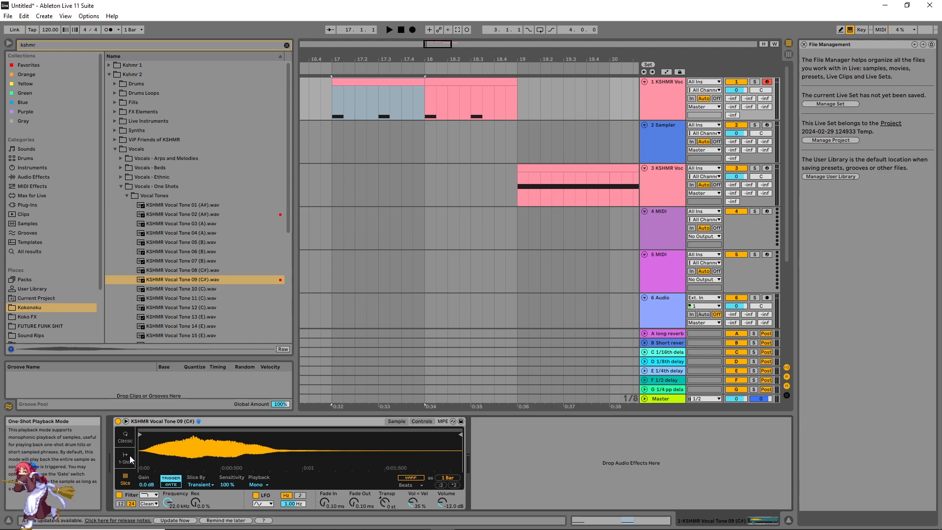
click(126, 437)
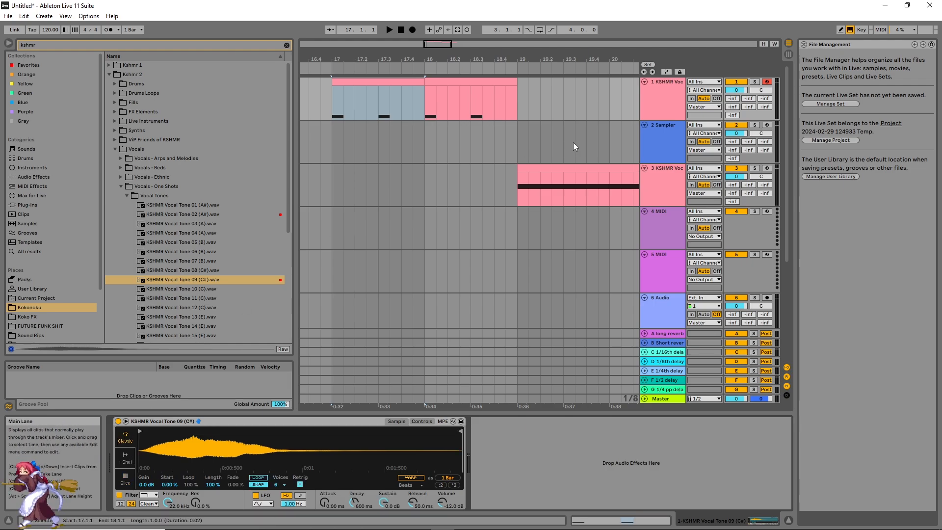
drag(329, 100, 521, 99)
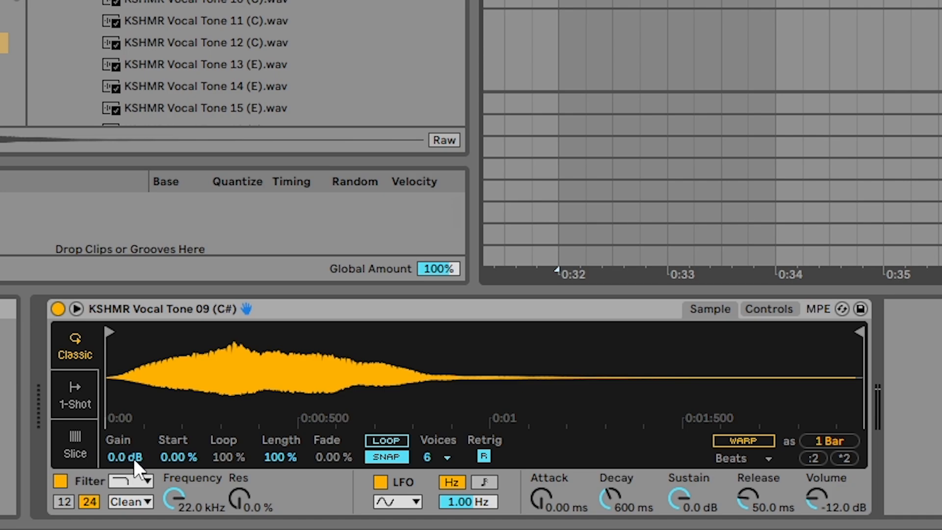
- Try Simpler's Gain at -30 dB and Start at 12.5 %, resetting Gain to 0.0 dB and Start to 0.00 %
drag(134, 458, 134, 486)
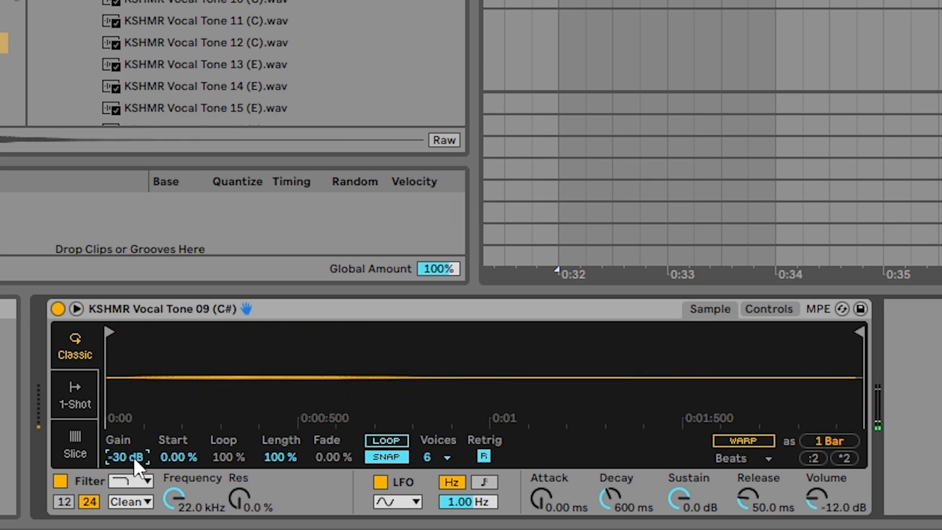
key(Delete)
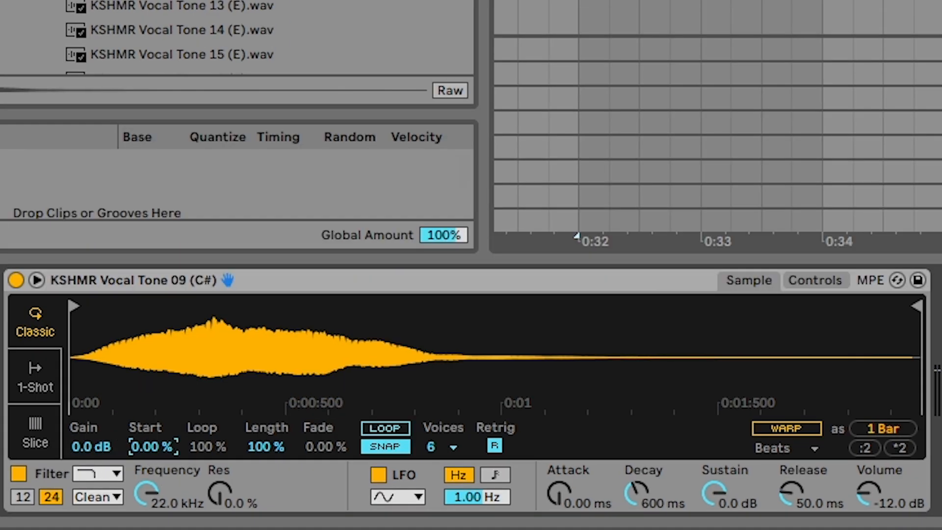
drag(177, 459, 137, 437)
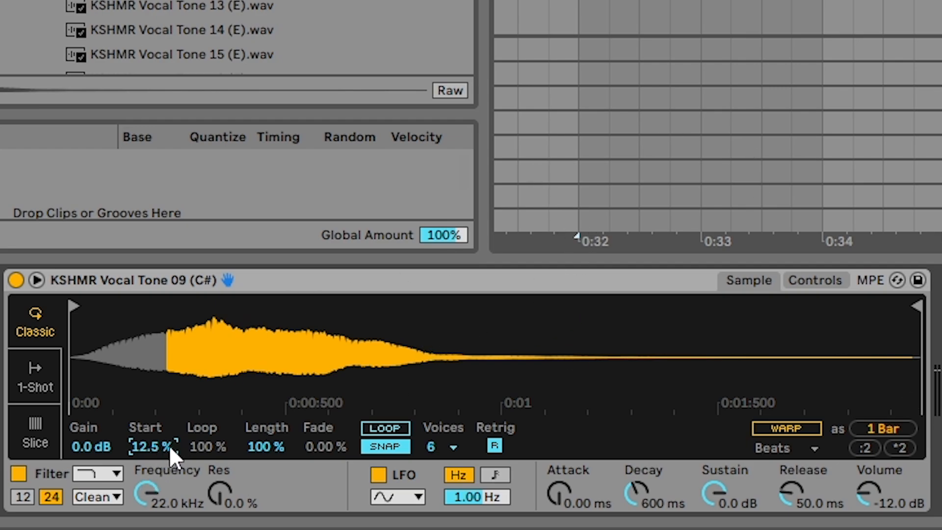
drag(152, 447, 152, 471)
click(265, 446)
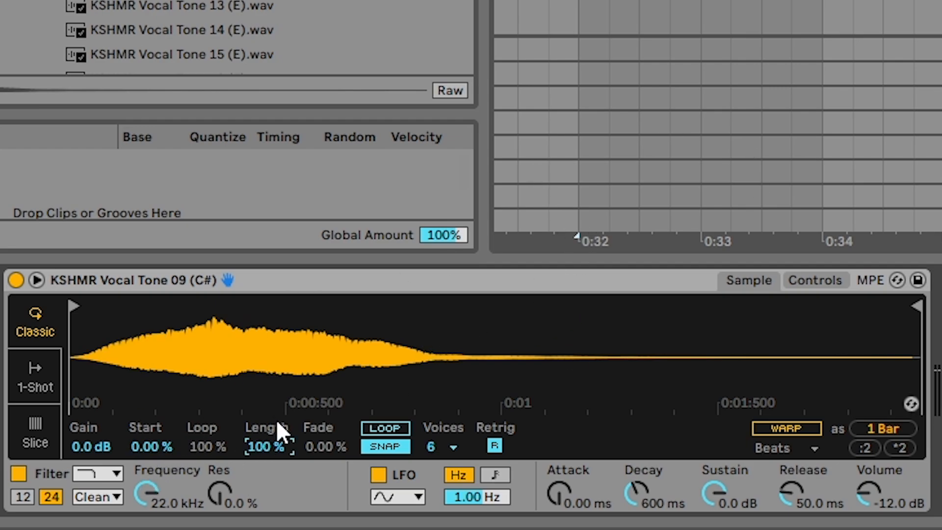
click(204, 447)
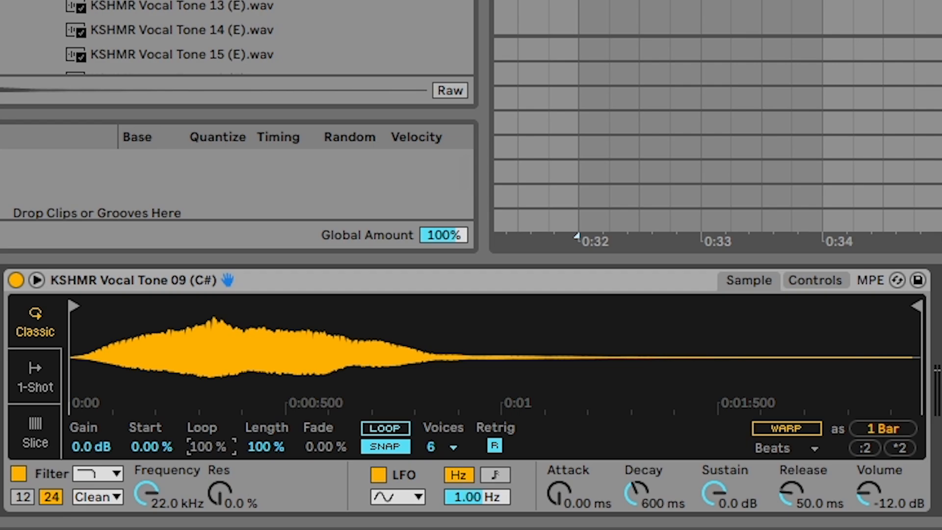
- Try a Length of 20.3 % with a Start of 20.3 %, and reset both to their defaults
drag(277, 448, 267, 468)
mouse_move(159, 454)
mouse_down()
mouse_move(155, 432)
mouse_move(155, 443)
mouse_up()
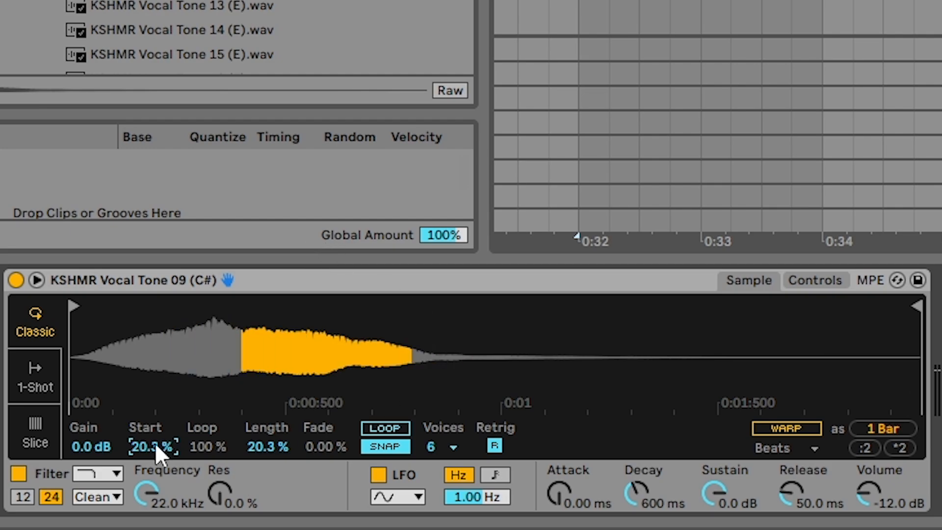
drag(155, 442, 152, 454)
drag(253, 447, 253, 429)
click(162, 449)
key(Delete)
click(251, 447)
key(Delete)
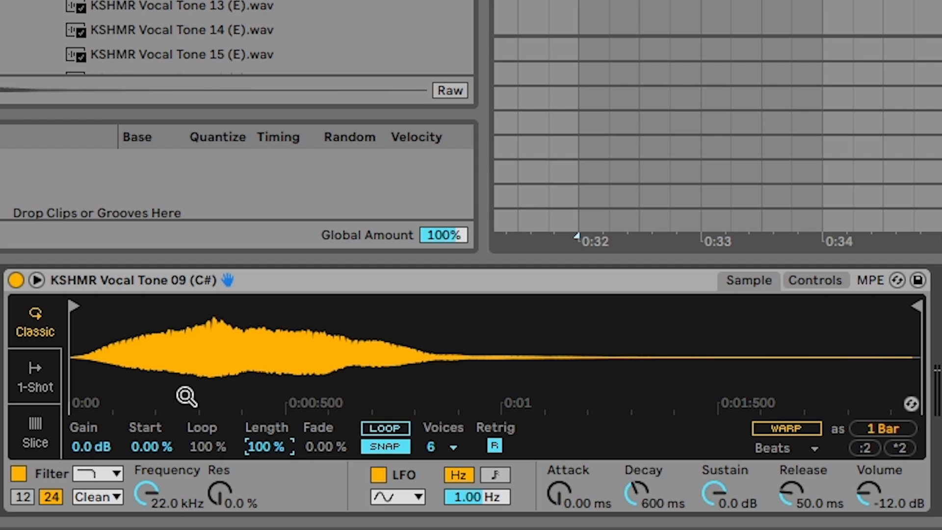
- Enable looping for KSHMR Vocal Tone 09, set Loop to 33.6 % and Length to about 28.1 %, and audition it
click(378, 428)
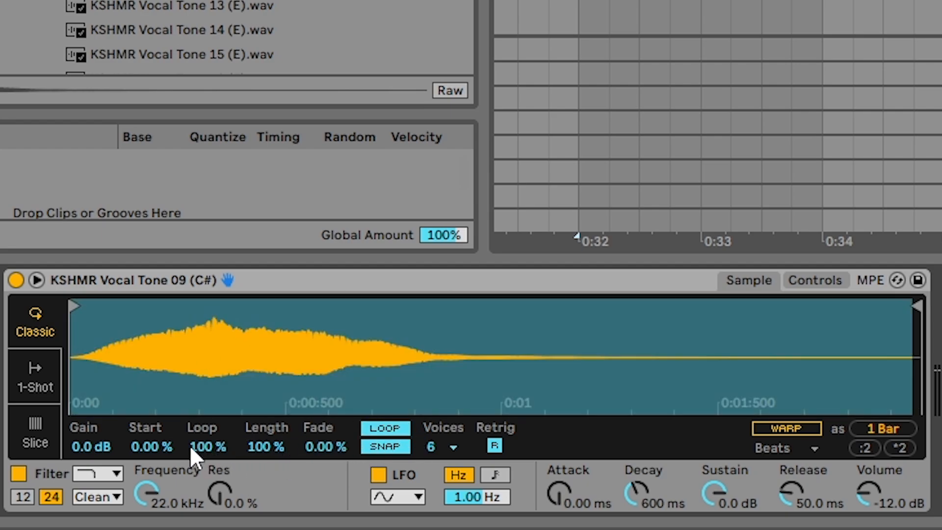
drag(193, 444, 193, 489)
drag(270, 448, 269, 470)
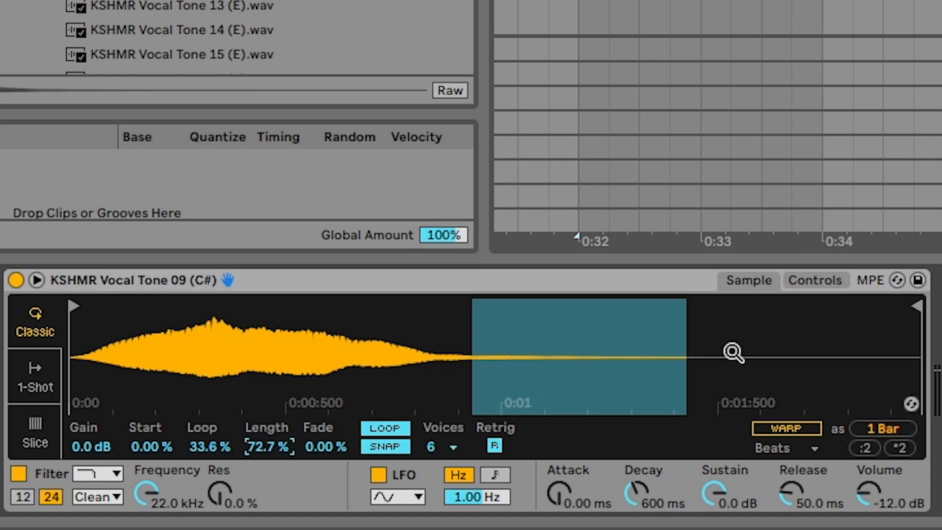
drag(269, 447, 270, 470)
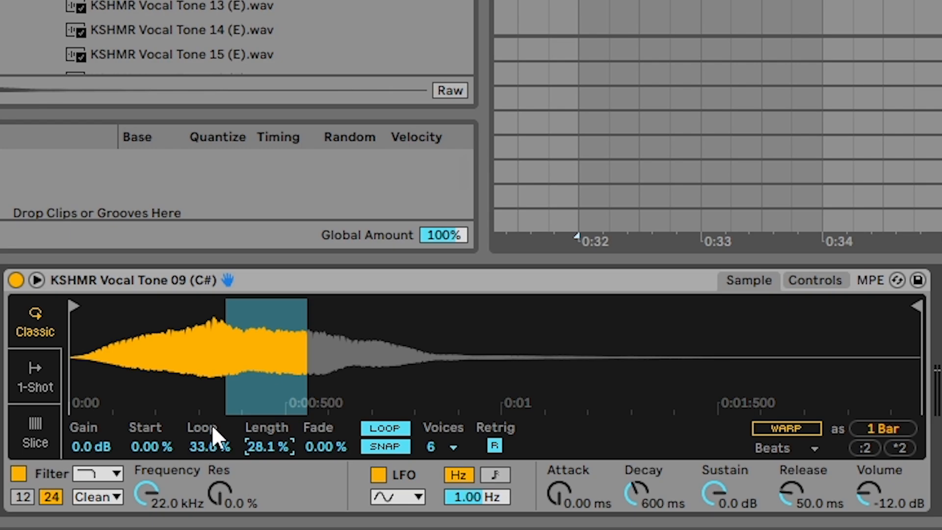
key(a)
drag(250, 444, 252, 440)
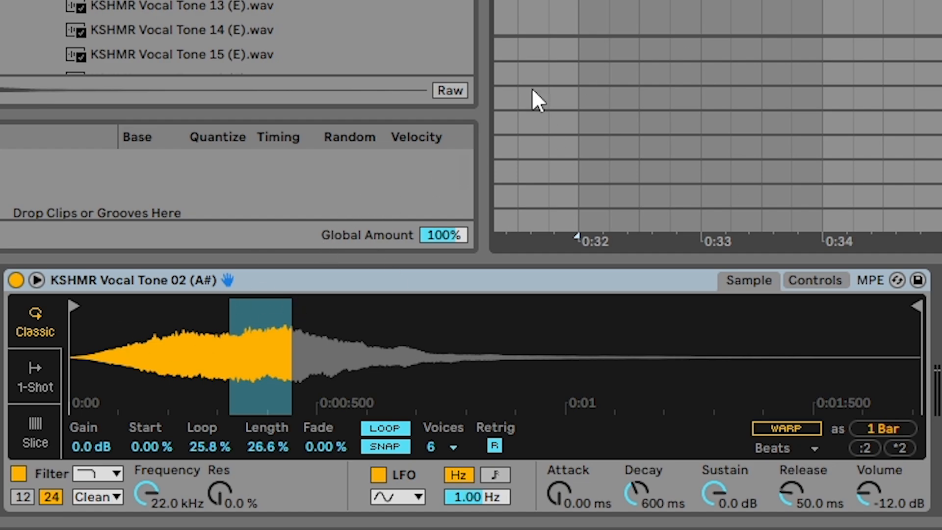
- Reset Length and Loop to 100 % in the KSHMR Vocal Tone 02 Simpler, and undo both resets
click(261, 449)
key(Delete)
click(206, 448)
key(Delete)
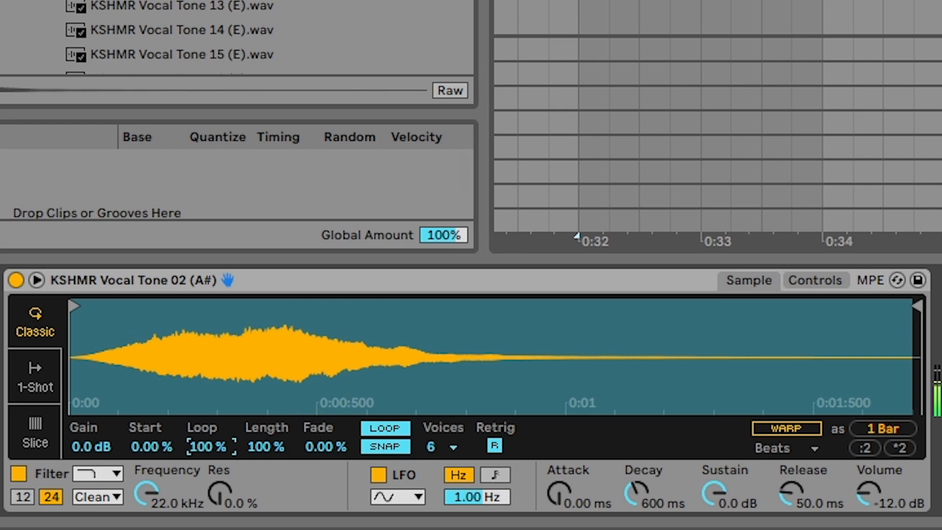
key(ctrl+z)
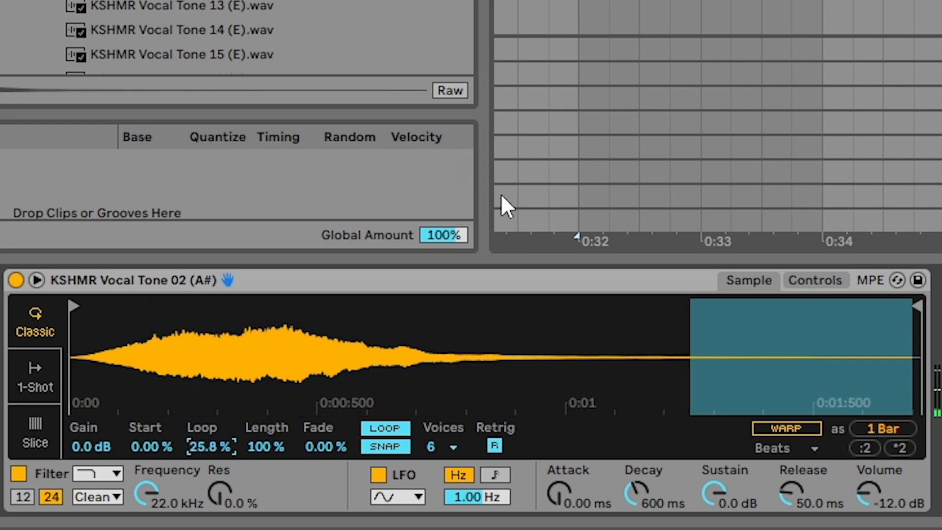
key(ctrl+z)
- Try loop Fade values of 11.7 %, 75.0 % and 60.9 % on KSHMR Vocal Tone 02
click(36, 280)
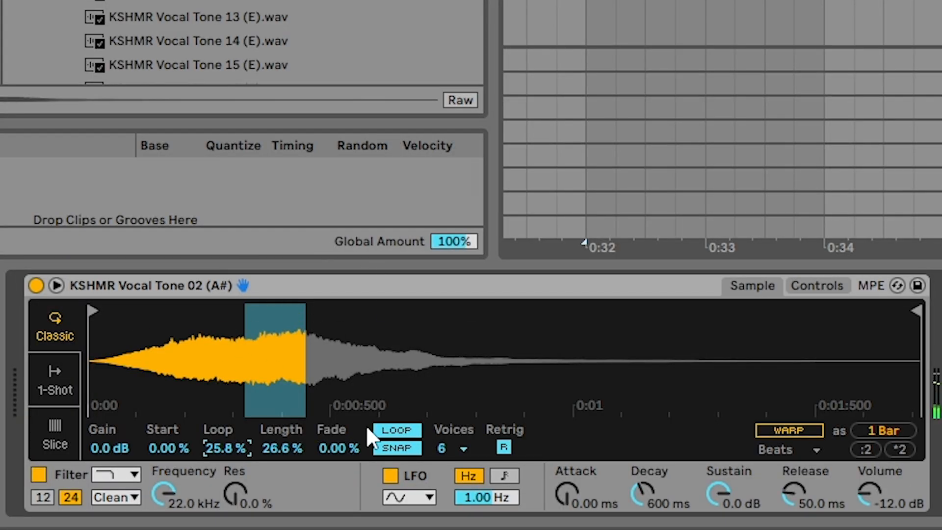
drag(341, 449, 341, 437)
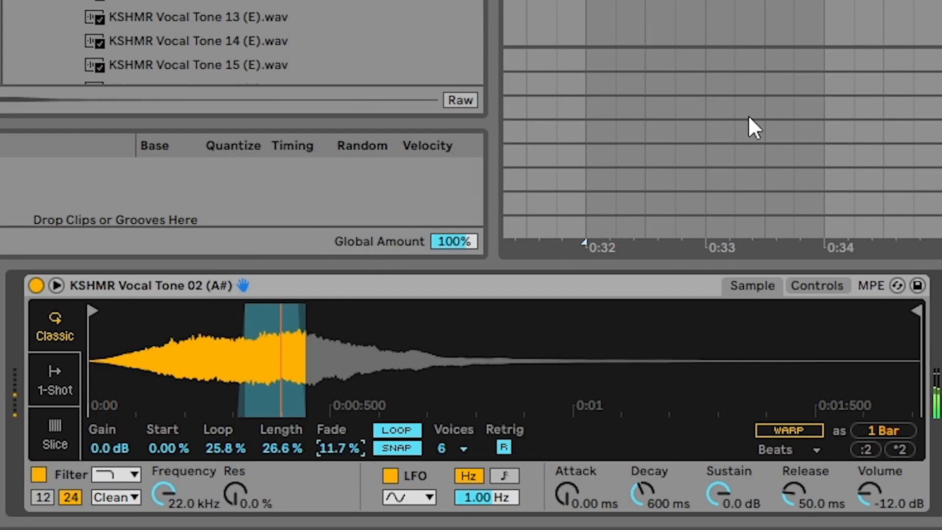
drag(341, 448, 341, 393)
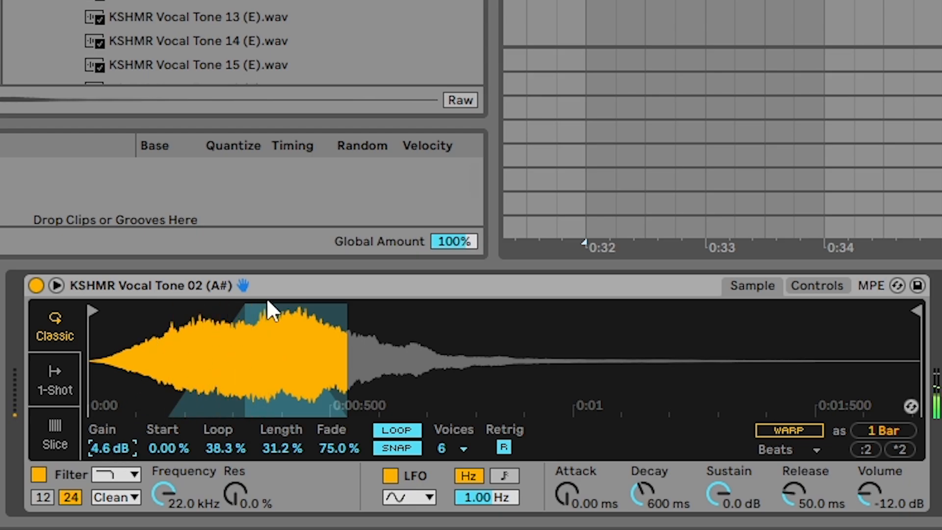
drag(344, 447, 343, 464)
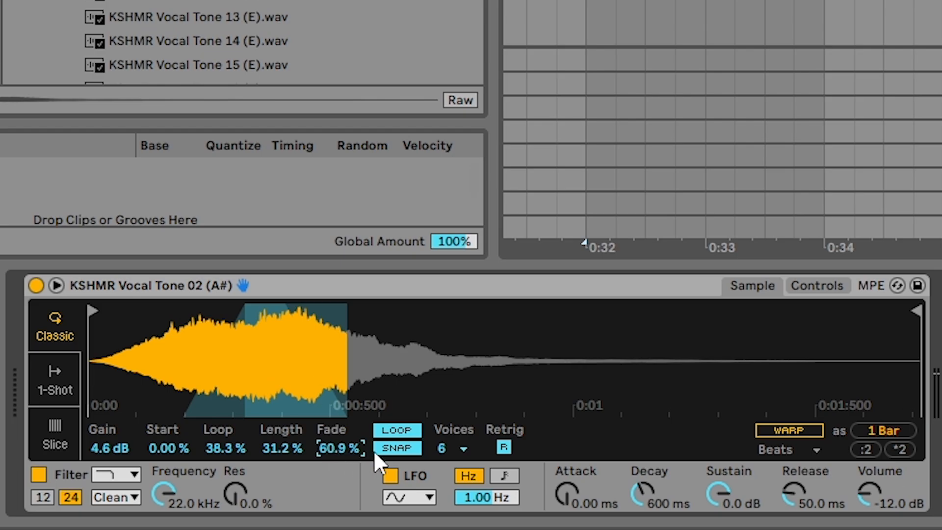
- Turn off looping with Loop and Length at 100 % and Fade at 0.00 %, and set Simpler's Voices to 1
click(405, 432)
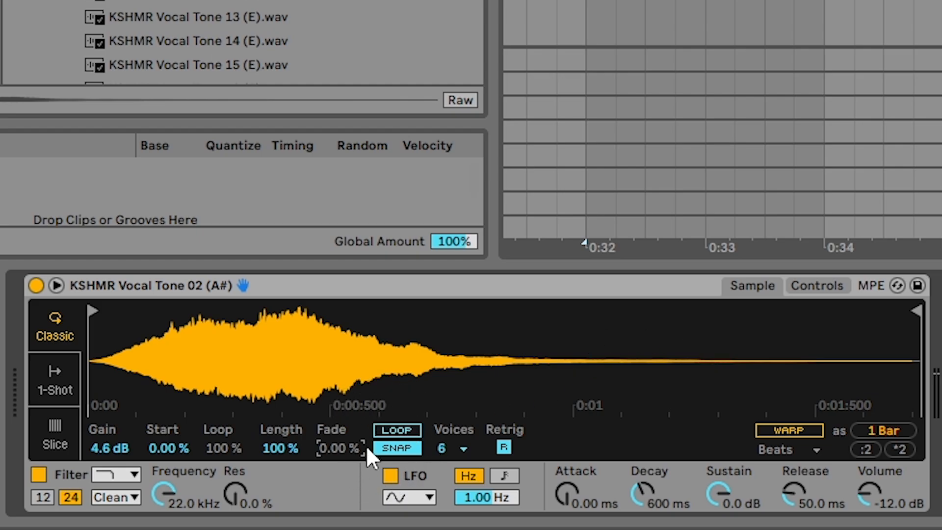
click(455, 451)
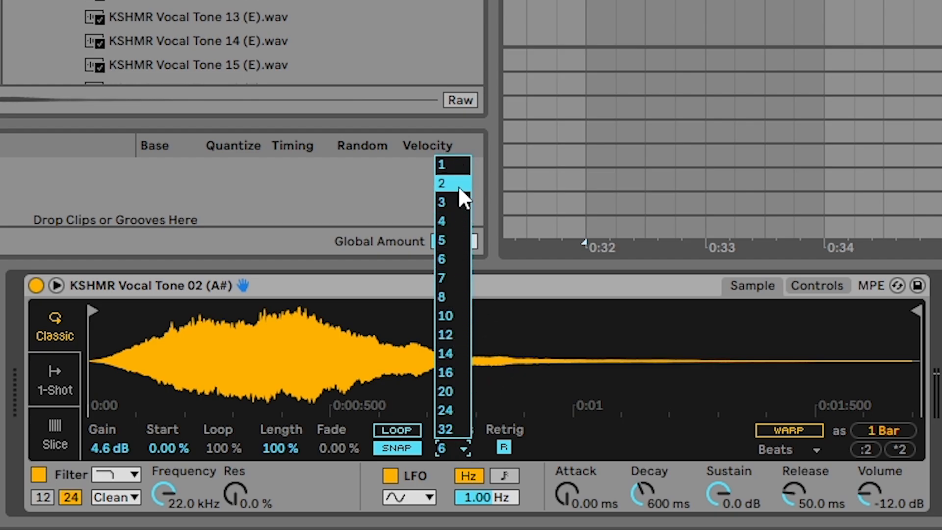
click(459, 158)
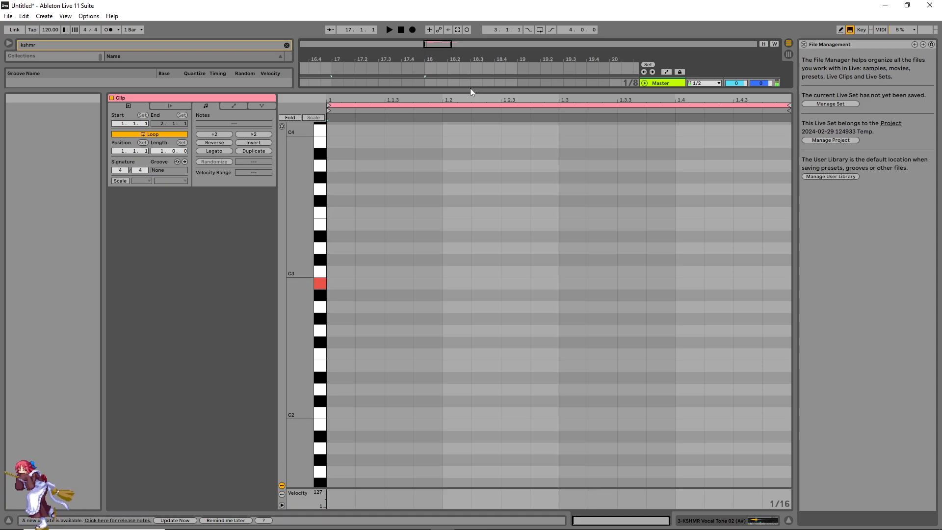
- Reduce the height of the empty clip's note editor to reveal the arrangement tracks
drag(470, 89, 470, 376)
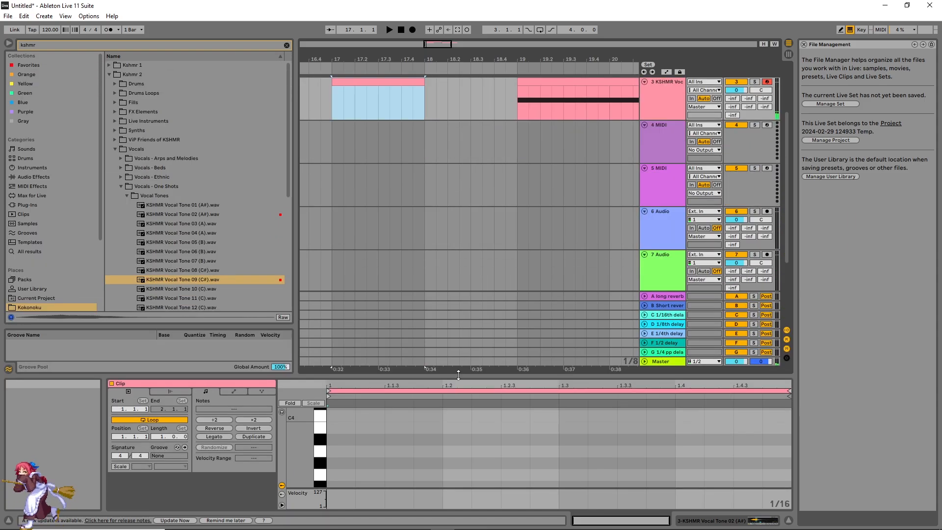
- Shrink the clip's note editor to reveal the arrangement tracks, and show the KSHMR Vocal Tone 09 Simpler on track 1
click(660, 110)
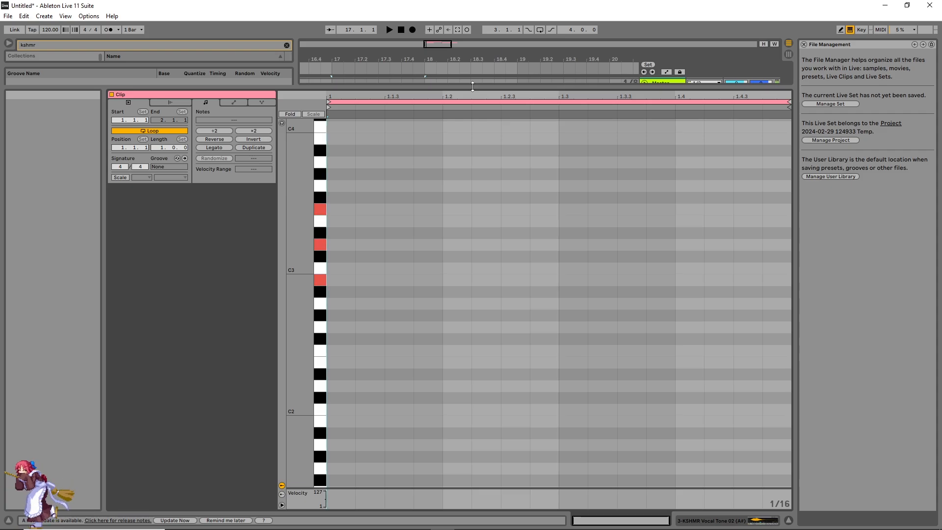
drag(472, 87, 472, 108)
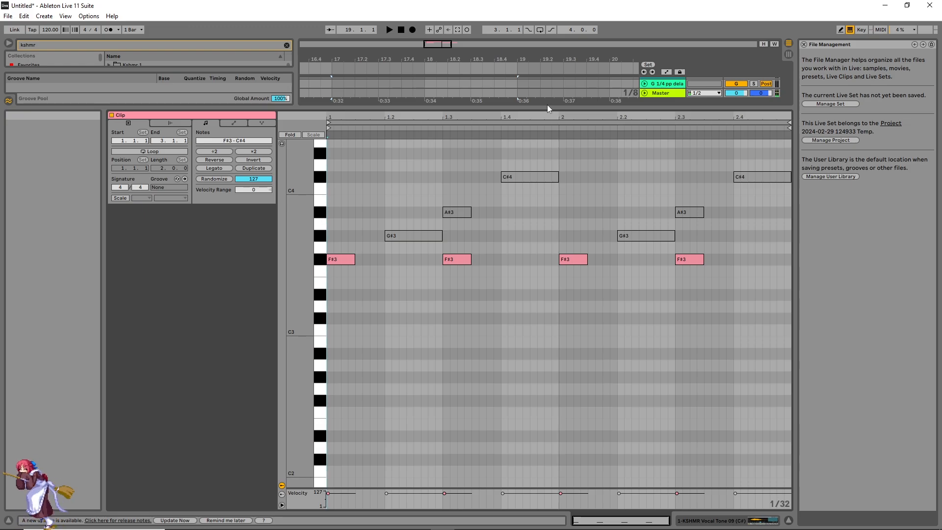
drag(540, 110, 542, 413)
click(675, 89)
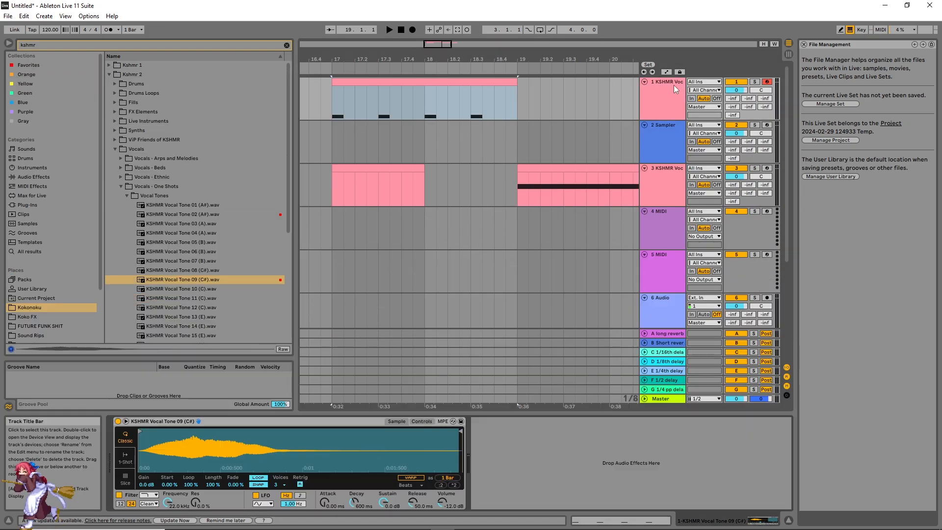
- Set the KSHMR Vocal Tone 09 Simpler's Voices to 32, and enlarge the note editor of the track 1 clip
click(277, 484)
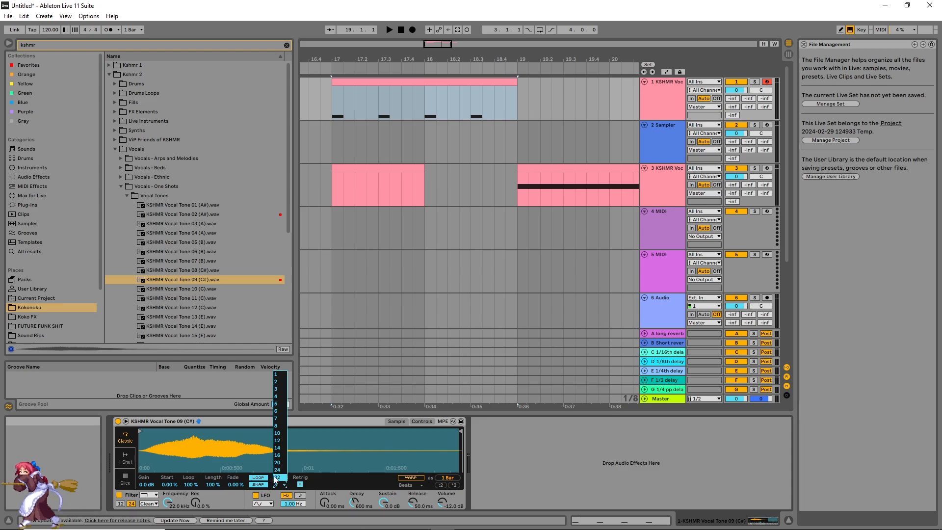
click(276, 478)
key(shift+Tab)
drag(479, 344, 536, 69)
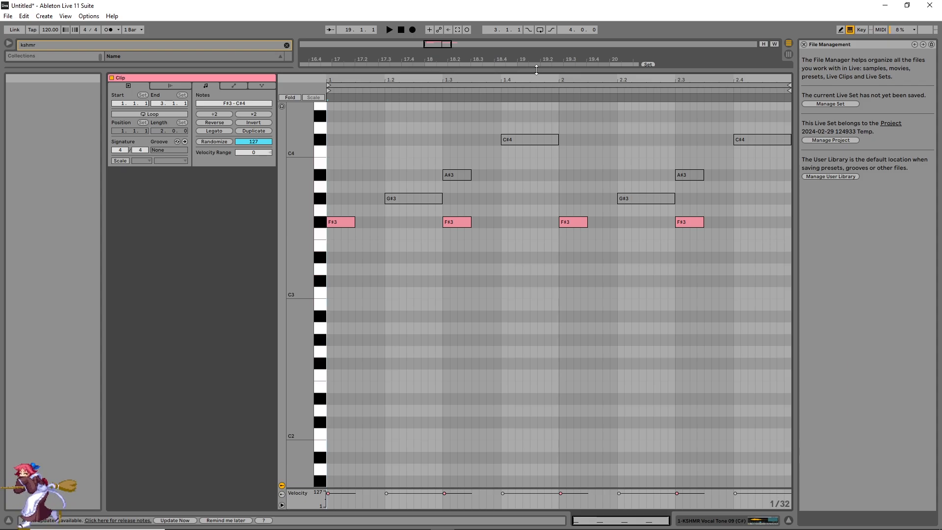
- Shrink the note editor of the track 1 clip, and return to the Voices setting of its Simpler
drag(537, 69, 536, 394)
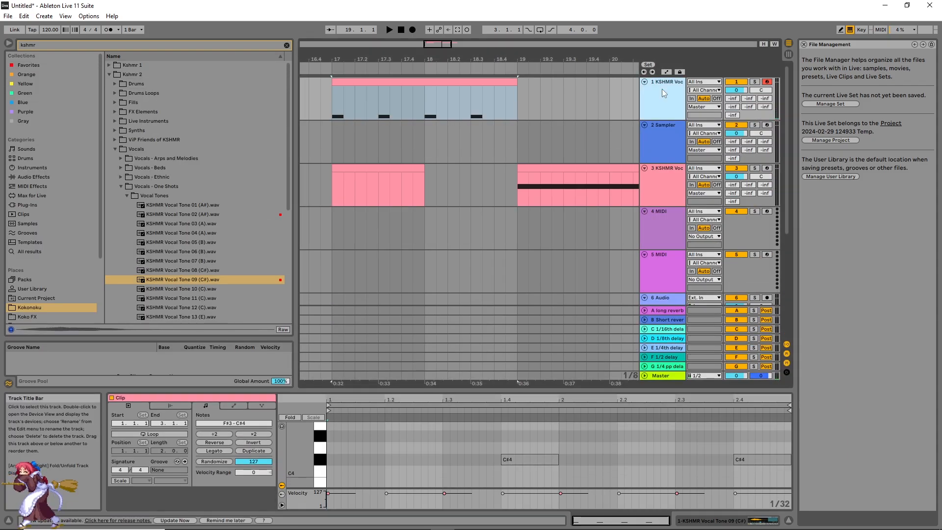
key(shift+Tab)
click(280, 484)
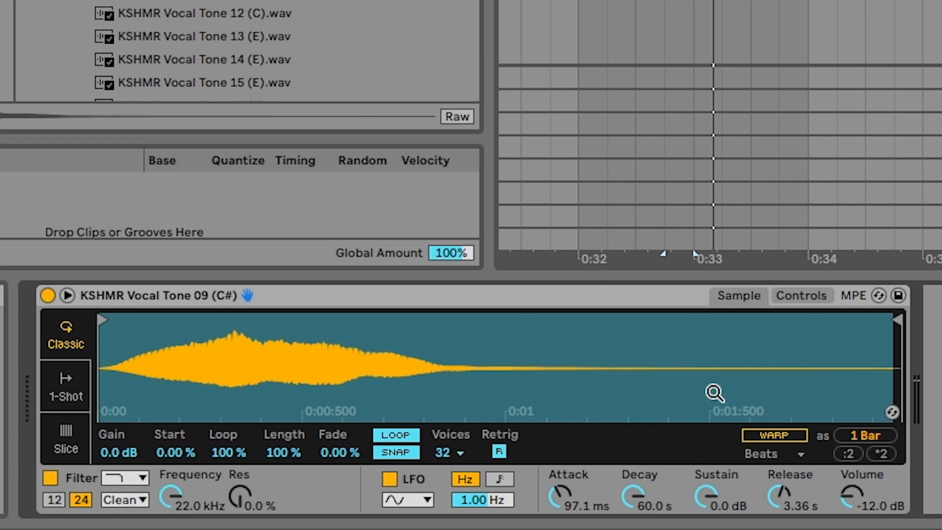
- Enable Warp on KSHMR Vocal Tone 09 in Complex mode, switching Warp off and on to compare
click(770, 433)
click(773, 435)
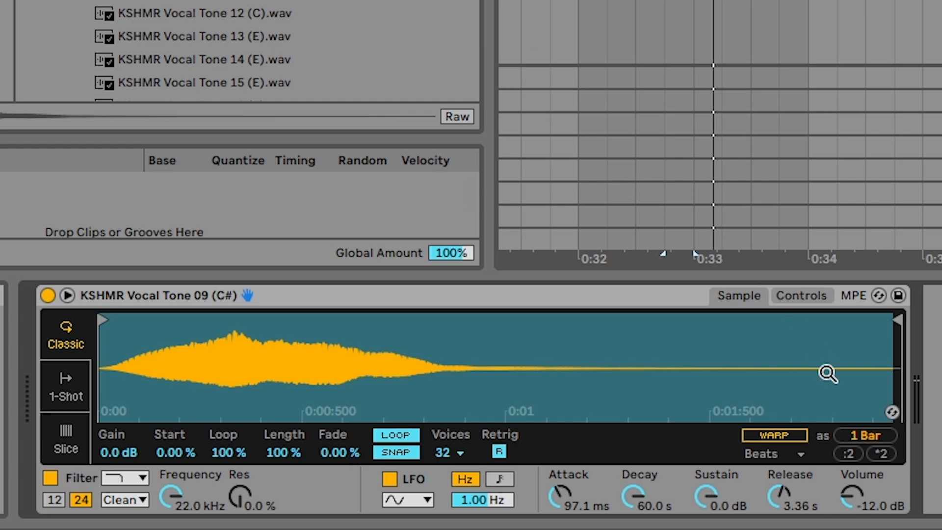
click(779, 438)
click(775, 452)
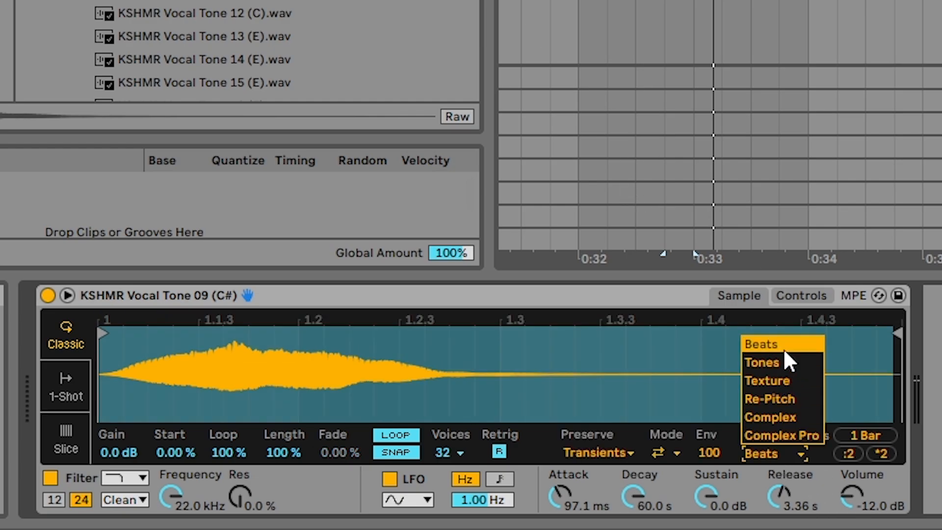
click(787, 419)
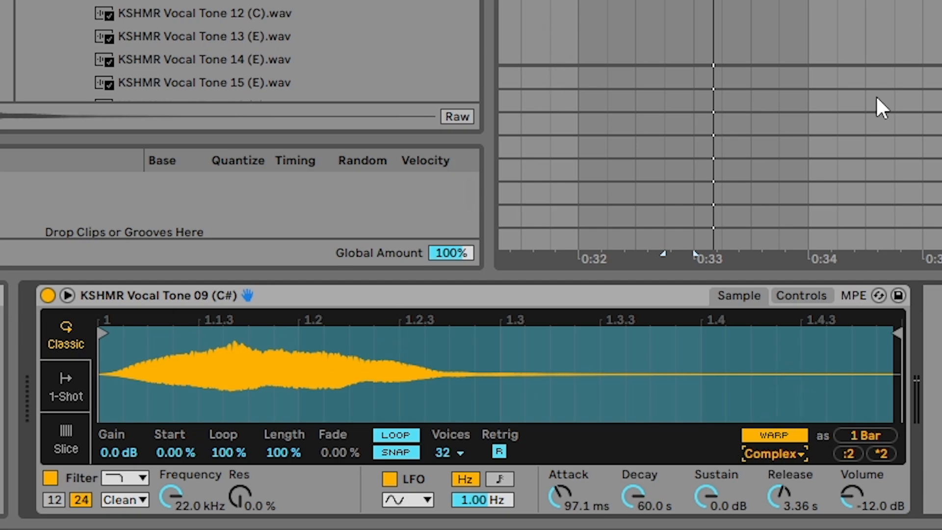
click(796, 435)
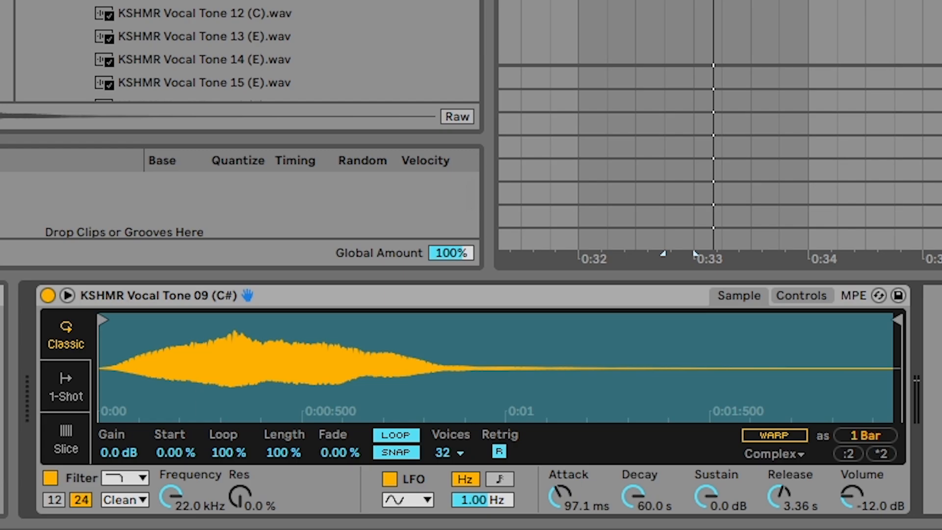
click(773, 436)
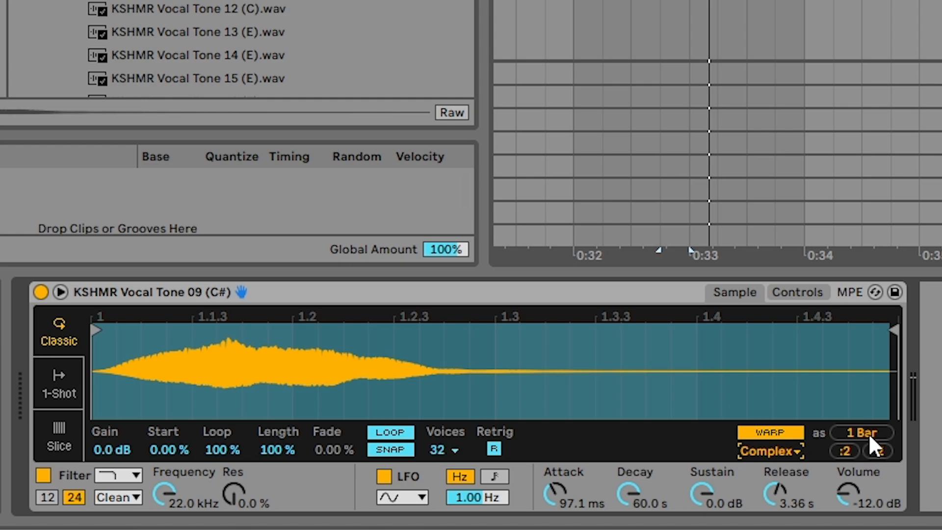
- Try halving and doubling the warped sample's length several times, and control playback to hear the change
click(850, 448)
click(867, 447)
click(884, 448)
click(884, 447)
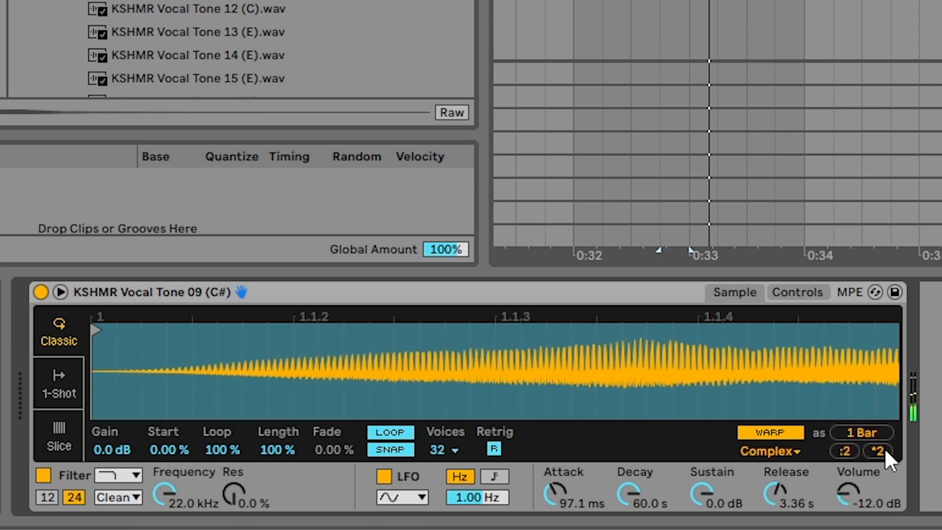
click(848, 447)
click(844, 450)
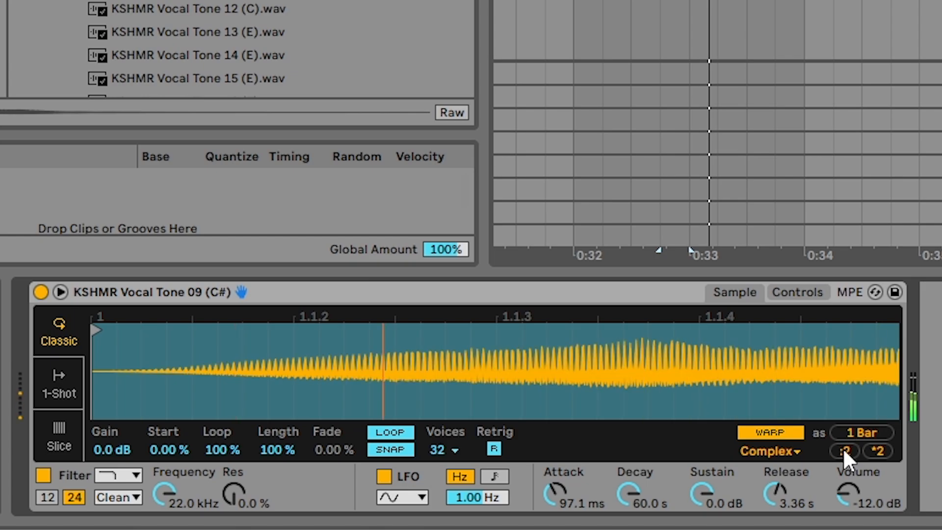
click(843, 450)
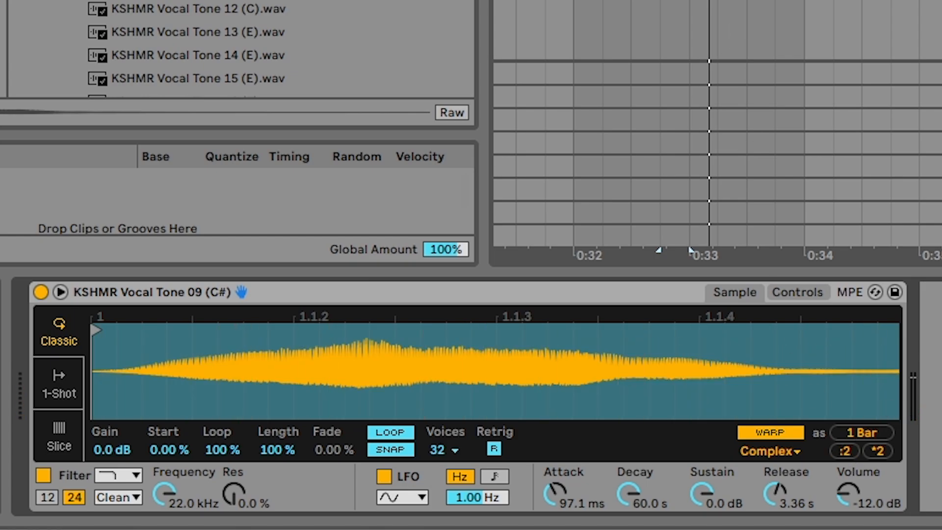
key(space)
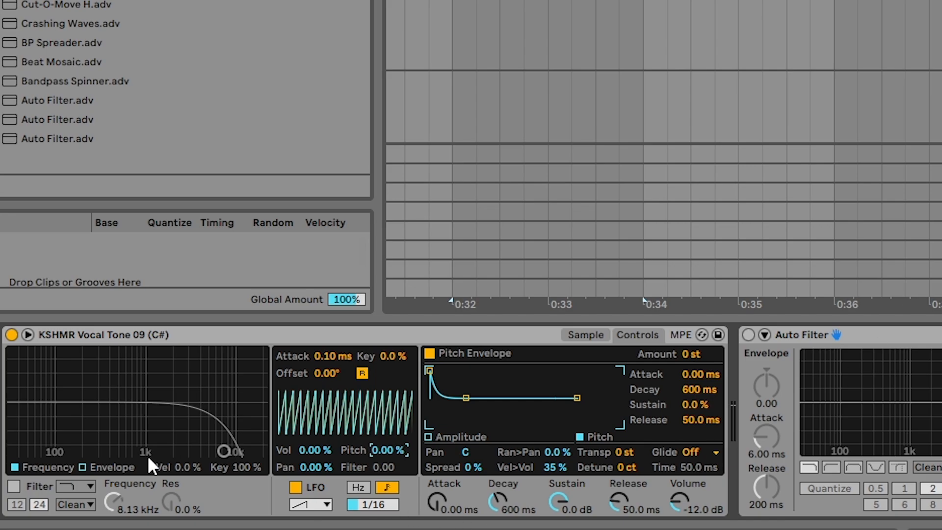
- Turn on Simpler's filter at a frequency of 15.1 kHz, and switch the Auto Filter device on and off for comparison
click(13, 486)
click(588, 335)
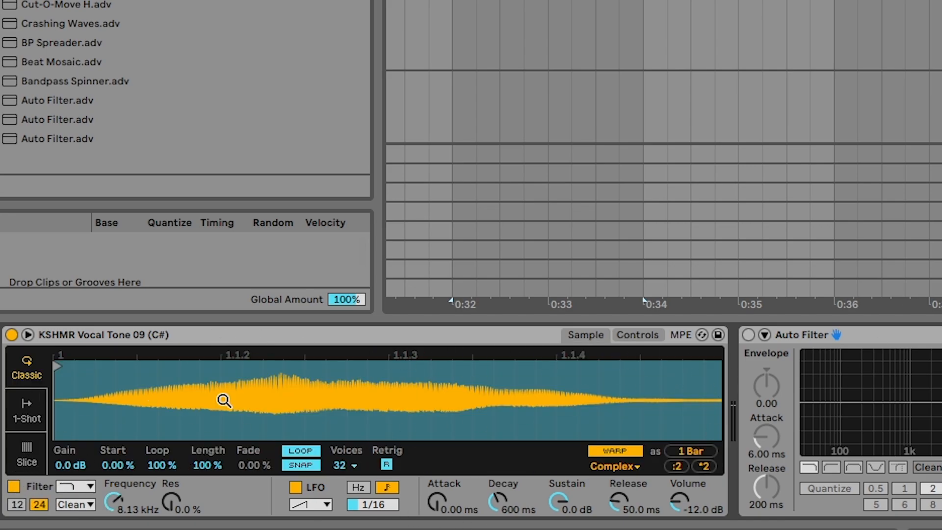
click(639, 335)
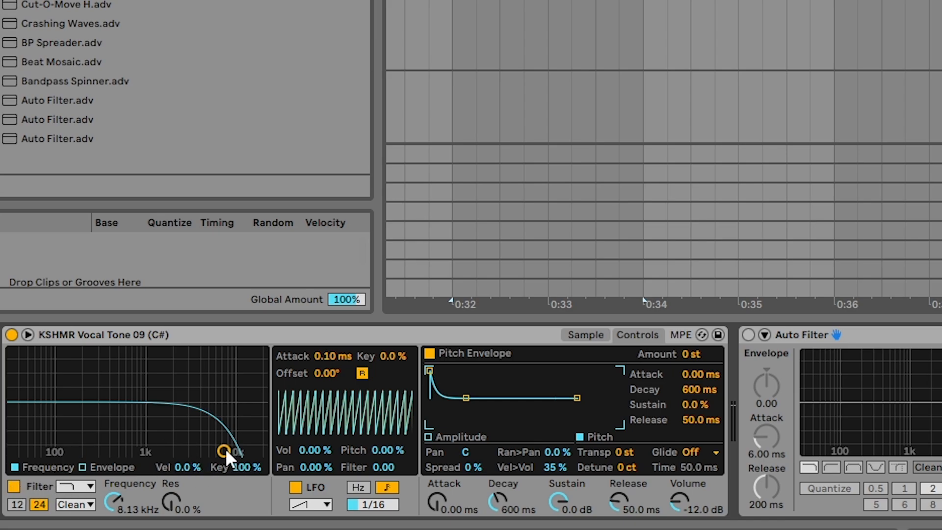
drag(225, 446, 247, 451)
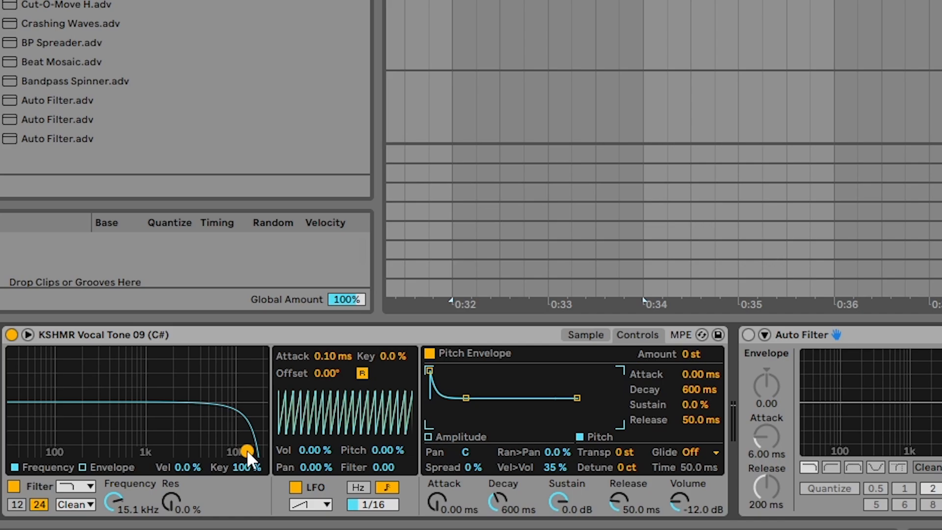
click(748, 335)
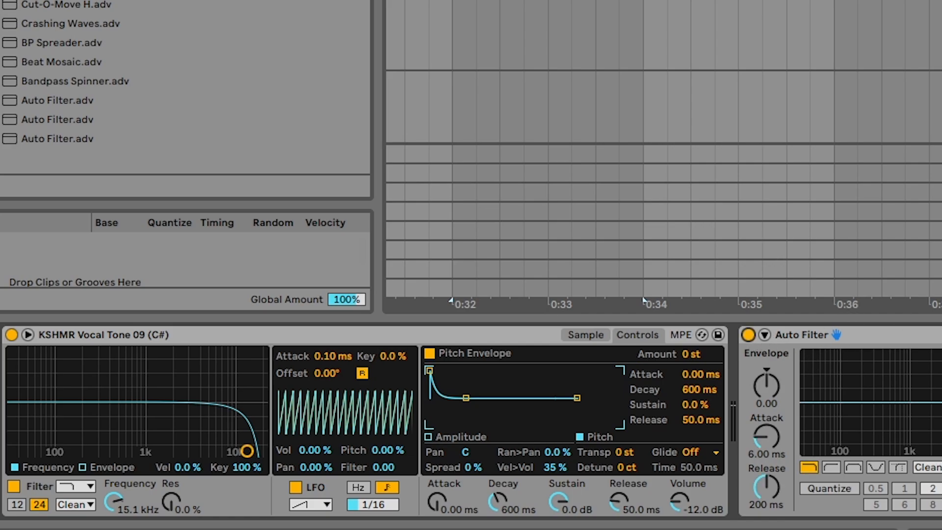
click(748, 335)
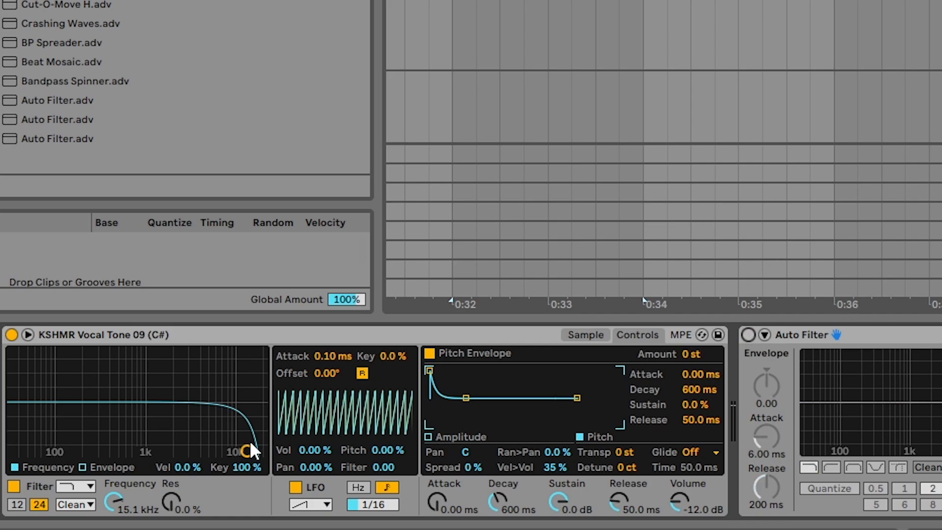
- Try the filter at 3.72 kHz with 49 % resonance, comparing its on/off states, 12 and 24 dB slopes, and Auto Filter
drag(246, 450, 194, 412)
click(11, 482)
click(11, 483)
click(20, 504)
click(39, 504)
click(748, 335)
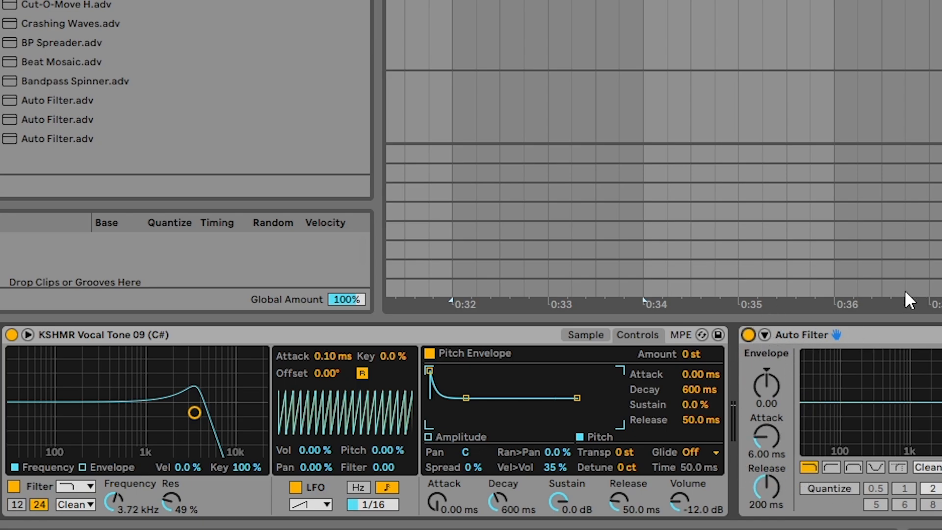
click(748, 335)
- Set Simpler's filter to 6.73 kHz with 24 % resonance, and turn the filter off
drag(194, 412, 217, 432)
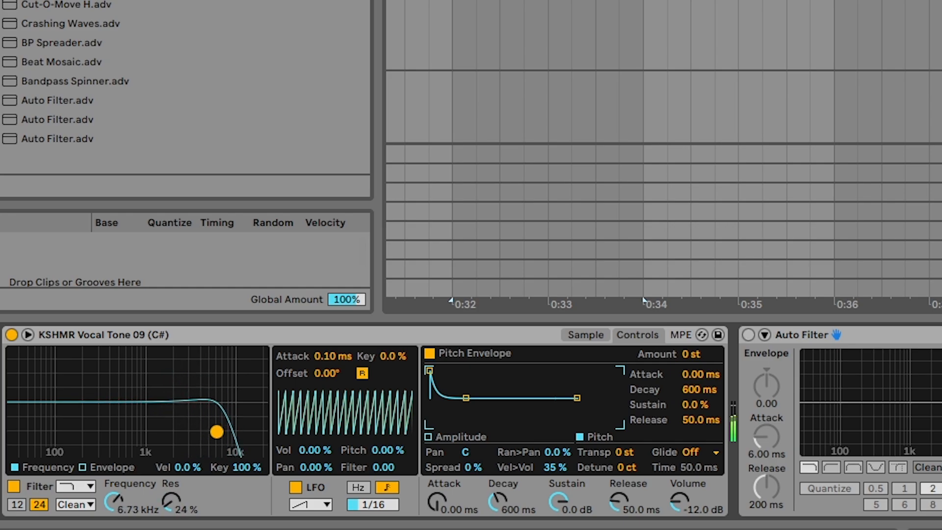
click(13, 486)
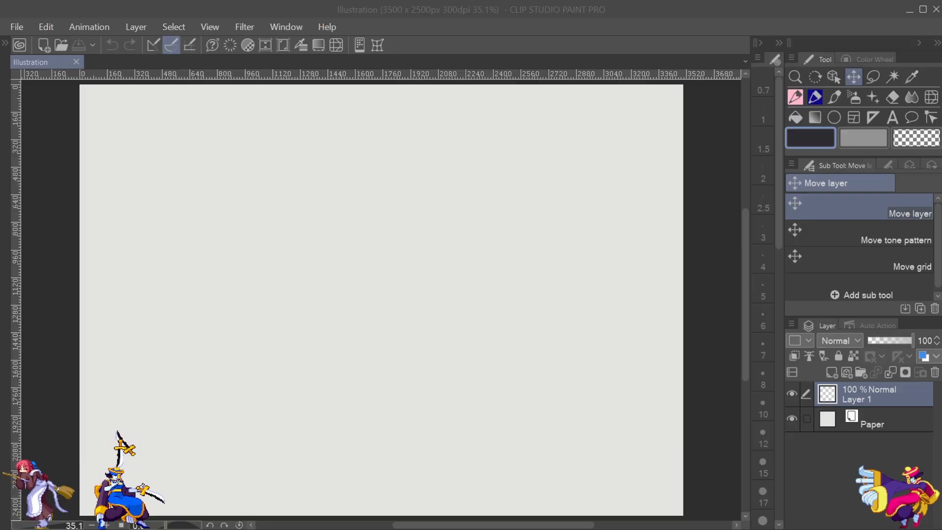
- Switch to Clip Studio Paint and sketch a small clock on the canvas with the Rinotuna line/sketch pen
click(815, 98)
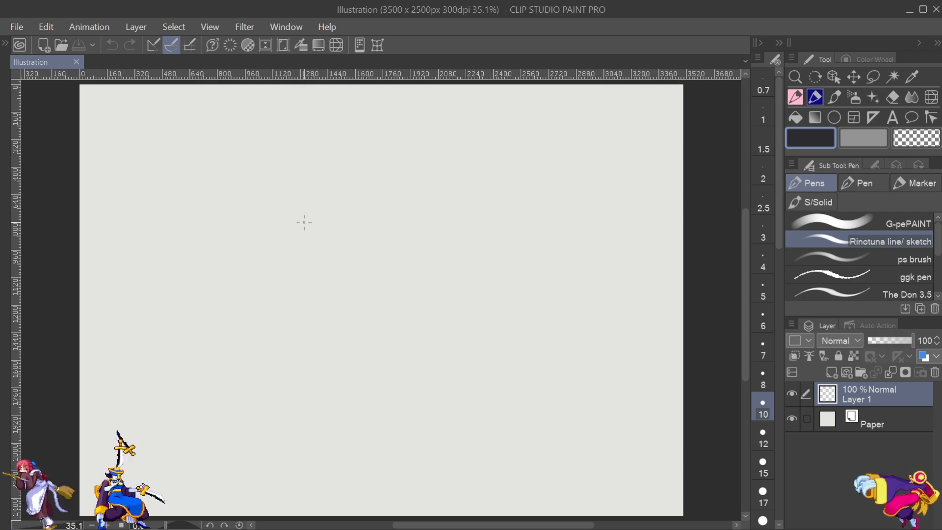
mouse_move(233, 193)
mouse_down()
mouse_move(205, 263)
mouse_move(225, 210)
mouse_move(231, 240)
mouse_move(253, 240)
mouse_up()
mouse_move(212, 204)
mouse_down()
mouse_move(189, 258)
mouse_move(248, 286)
mouse_up()
mouse_move(277, 227)
mouse_down()
mouse_move(269, 281)
mouse_move(226, 297)
mouse_up()
mouse_move(232, 240)
mouse_down()
mouse_move(245, 239)
mouse_move(234, 243)
mouse_up()
- Sample the clock's dark line colour and draw a large circled wave beside it with up and down arrows
alt+click(207, 283)
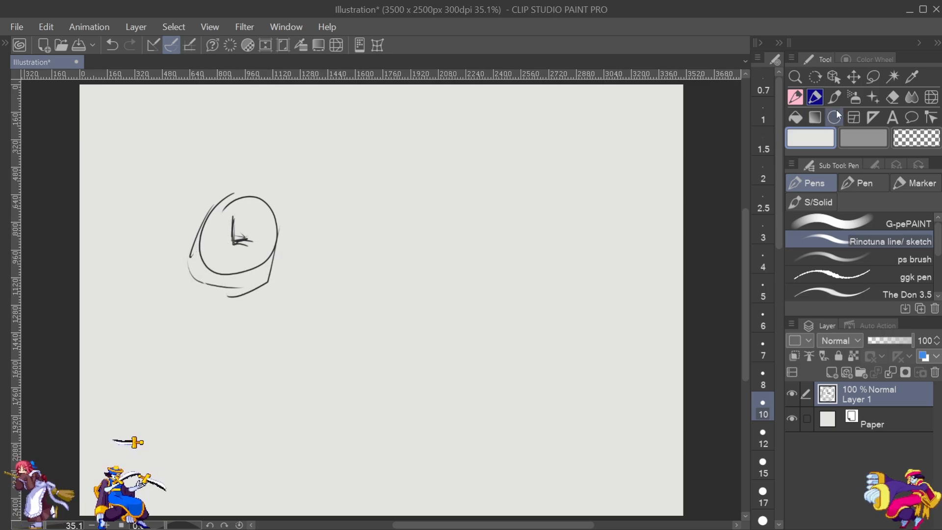
alt+click(233, 222)
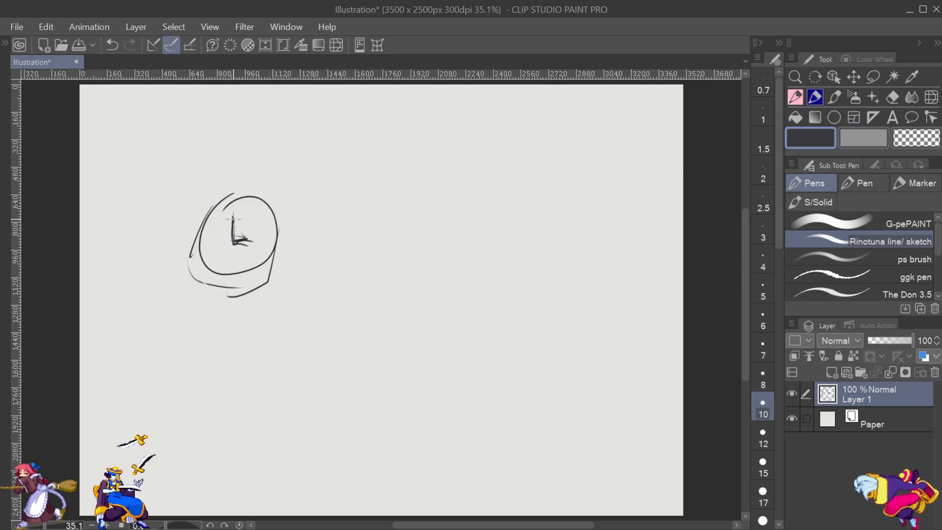
drag(316, 265, 443, 199)
mouse_move(395, 165)
mouse_down()
mouse_move(307, 316)
mouse_move(372, 180)
mouse_up()
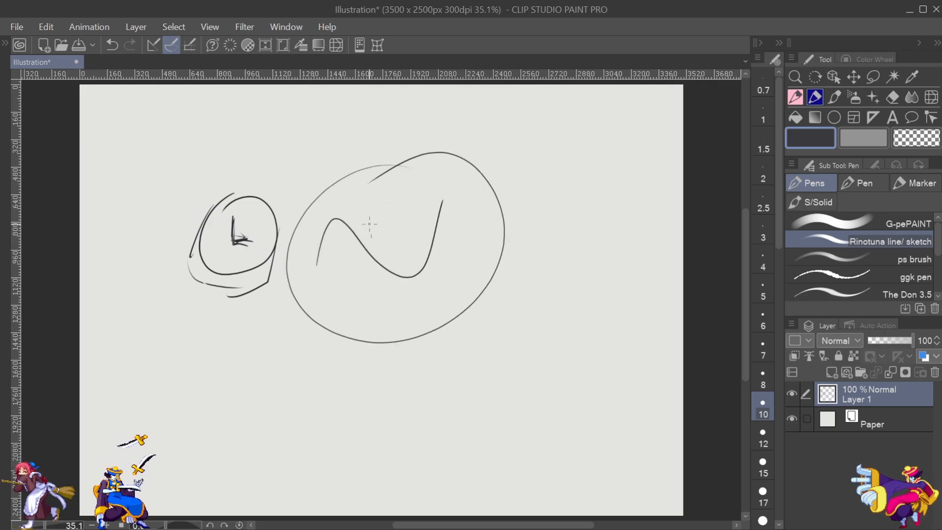
drag(372, 238, 364, 209)
drag(449, 202, 453, 277)
mouse_move(371, 227)
mouse_down()
mouse_move(369, 201)
mouse_move(361, 216)
mouse_up()
- Draw an arrow from the circled wave to the label VOL, and add an arrow above the clock and LFO beneath it
drag(513, 255, 599, 238)
drag(619, 246, 660, 256)
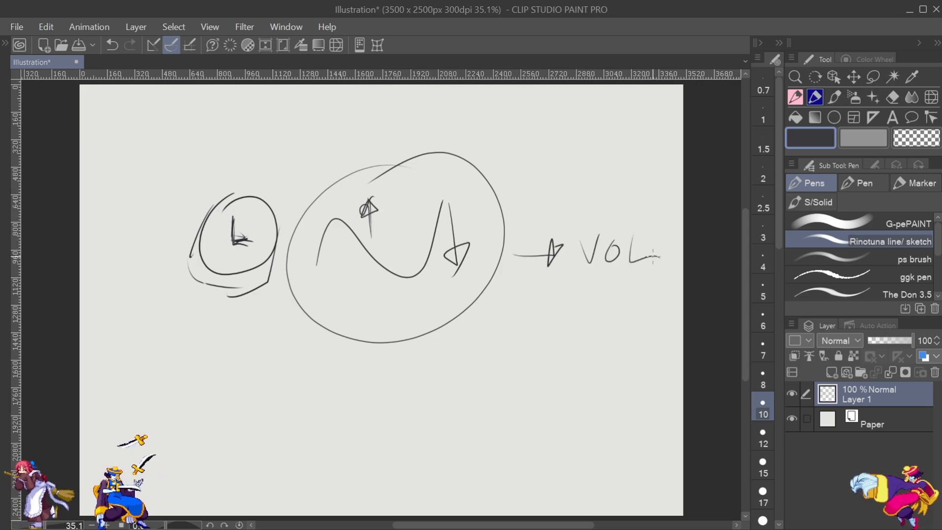
mouse_move(219, 175)
mouse_down()
mouse_move(299, 179)
mouse_move(317, 150)
mouse_up()
drag(180, 310, 216, 338)
drag(212, 309, 235, 302)
drag(212, 319, 245, 302)
- Retrace the large circle, add a second wave inside it, and draw another wave below the VOL label
mouse_move(371, 184)
mouse_down()
mouse_move(360, 334)
mouse_move(327, 318)
mouse_move(295, 270)
mouse_move(458, 271)
mouse_up()
drag(334, 268, 407, 255)
drag(507, 410, 610, 308)
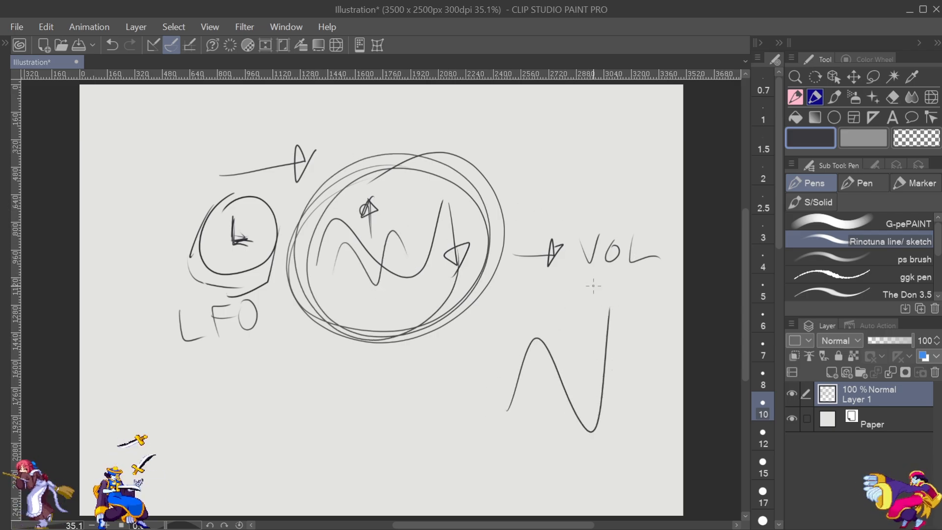
- Switch back to Ableton Live and set Simpler's LFO to a sine wave with 100 % Vol modulation and a synced rate of 8
click(378, 504)
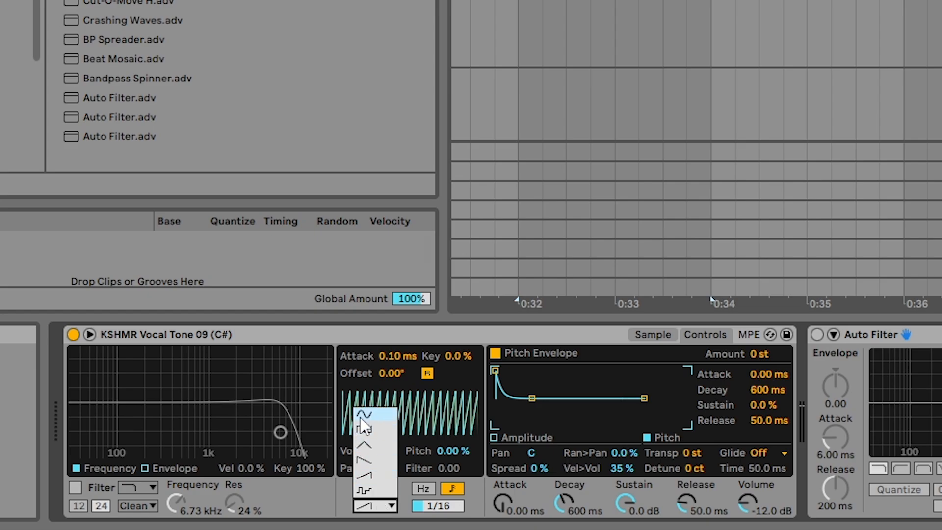
click(362, 415)
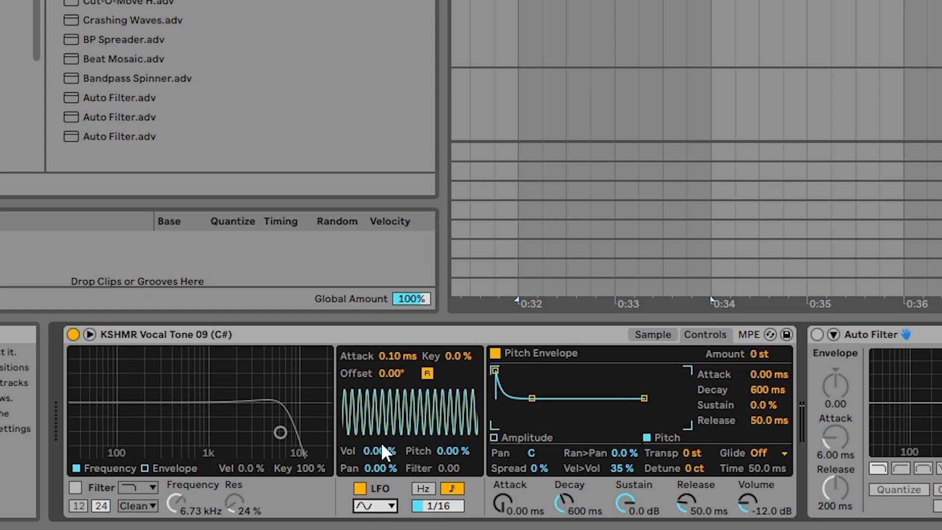
drag(381, 444, 381, 395)
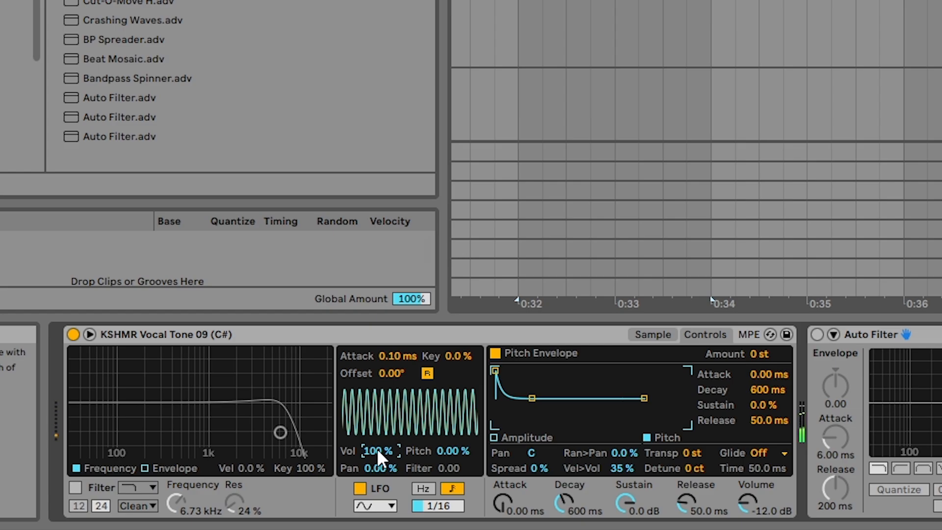
mouse_move(449, 504)
mouse_down()
mouse_move(450, 493)
mouse_move(449, 523)
mouse_up()
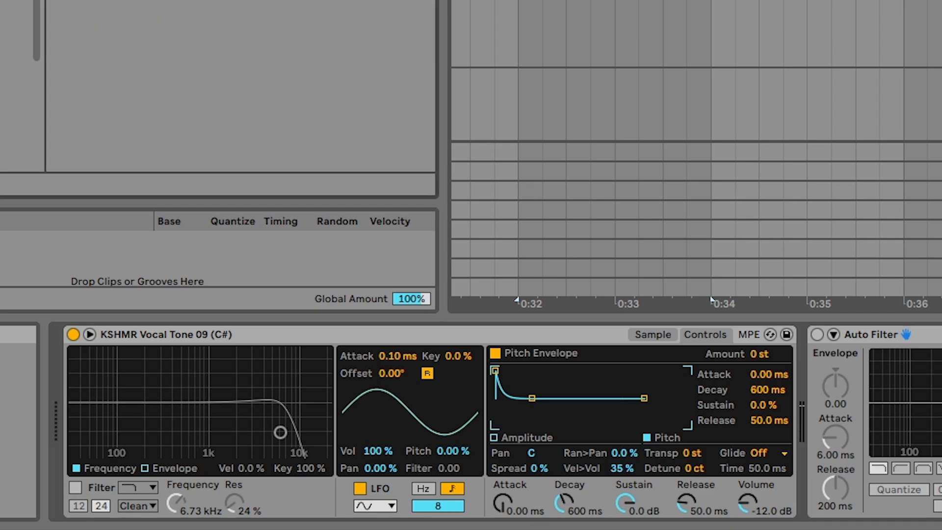
click(375, 449)
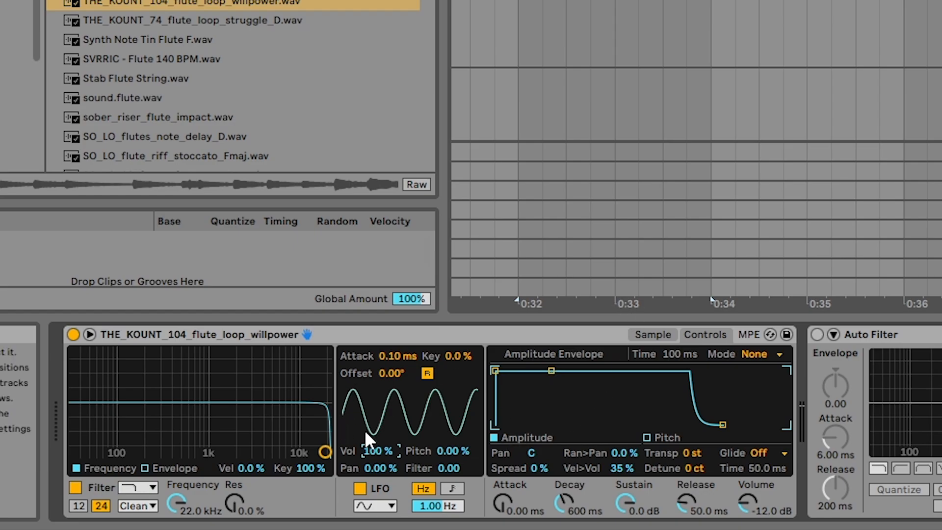
- Switch Simpler's LFO waveform through square and triangle, and settle on the descending saw
click(381, 504)
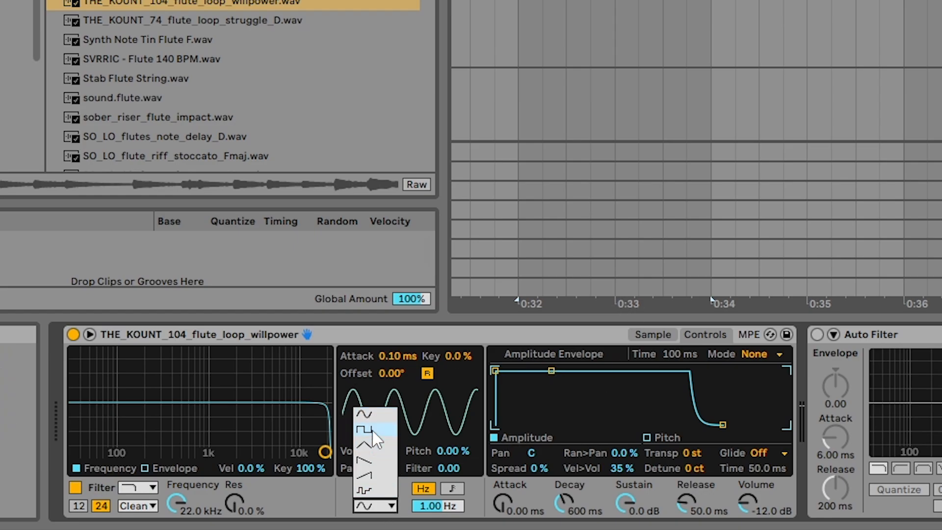
click(372, 431)
click(363, 502)
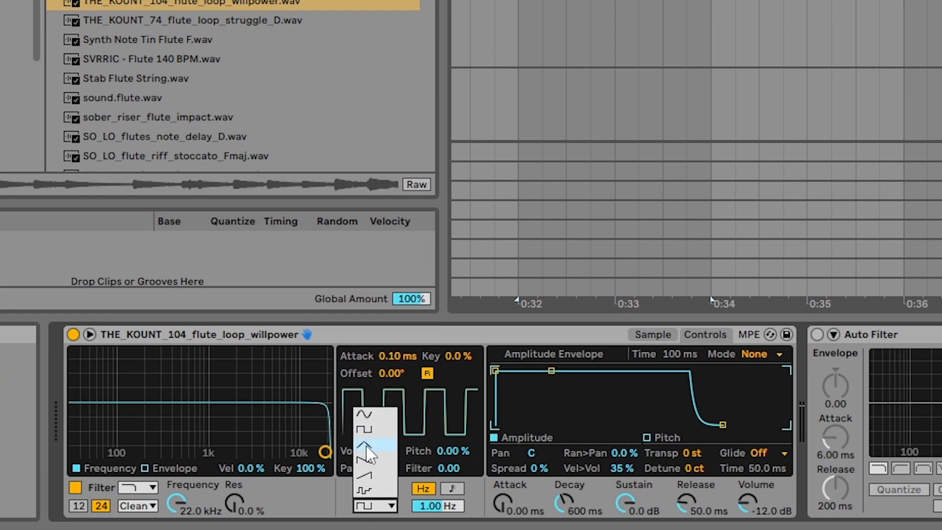
click(366, 445)
click(370, 505)
click(378, 458)
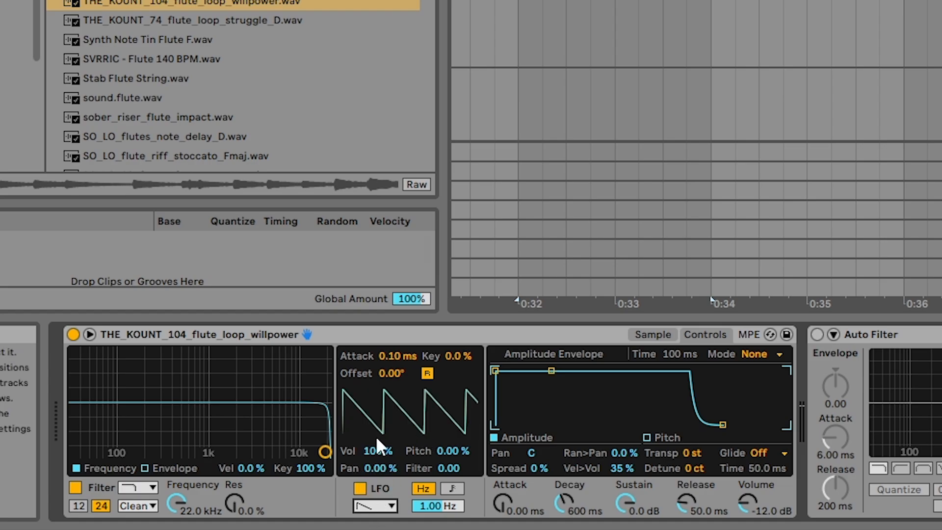
- Set the LFO modulation amounts to Vol 0.00 %, Pitch 100 %, Pan 100 % and Filter 22.1
drag(379, 450, 378, 486)
click(449, 447)
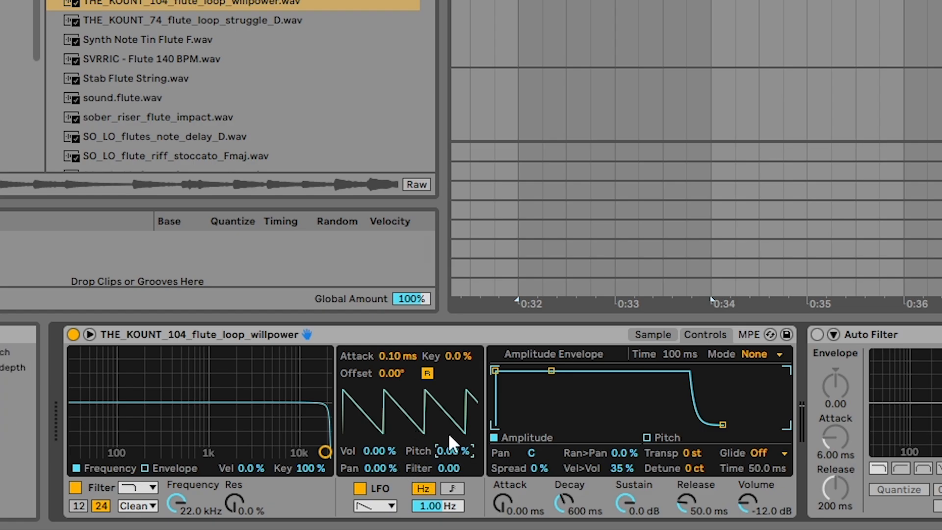
drag(455, 447, 455, 407)
mouse_move(375, 467)
mouse_down()
mouse_move(375, 441)
mouse_move(377, 477)
mouse_up()
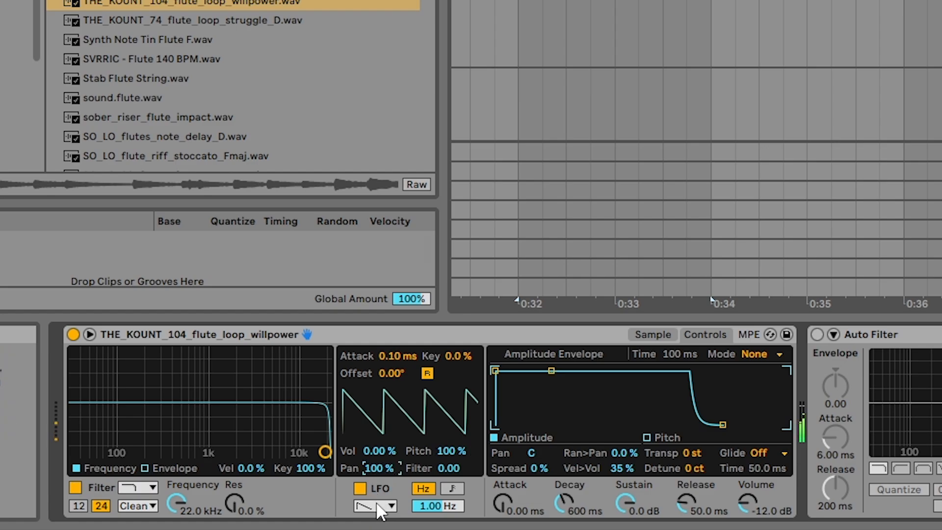
drag(451, 472, 452, 459)
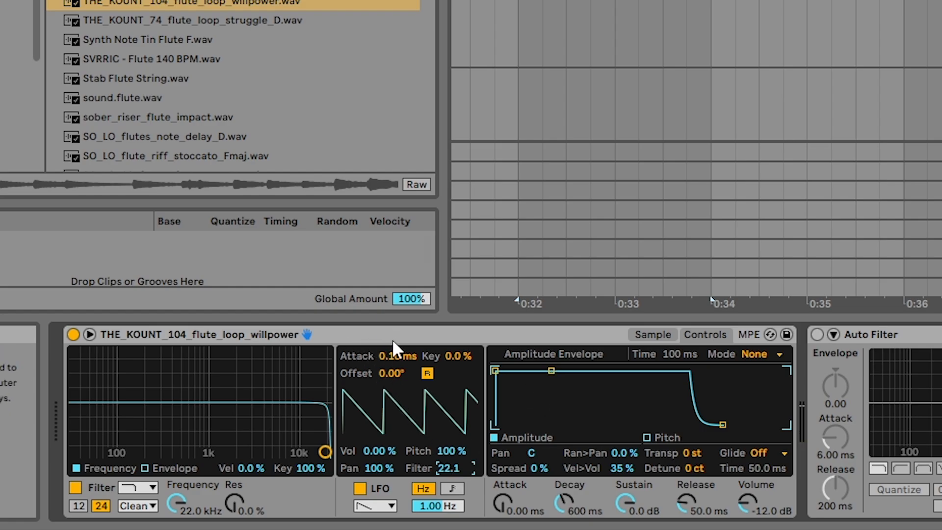
- Try an LFO offset of 278° and return the offset to 0.00°
drag(390, 373, 389, 338)
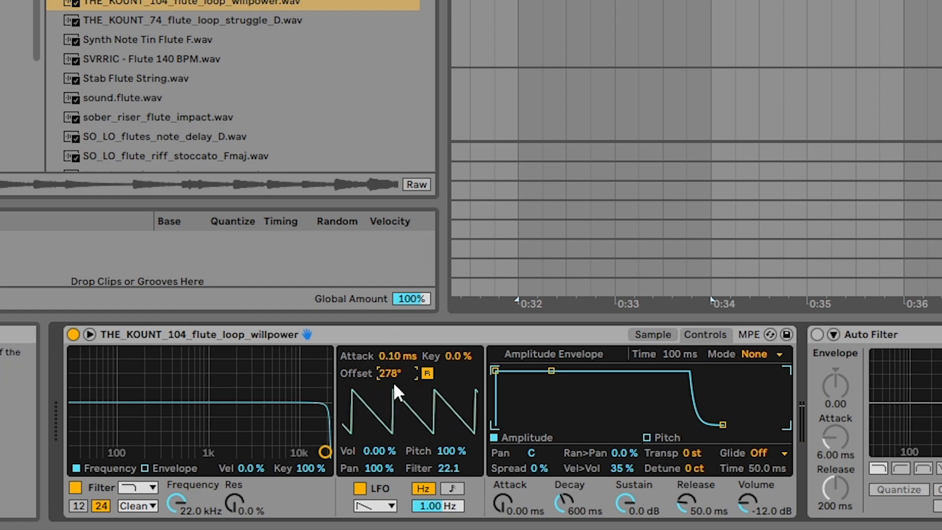
mouse_move(459, 356)
mouse_down()
mouse_move(459, 314)
mouse_move(457, 361)
mouse_up()
drag(390, 375, 387, 416)
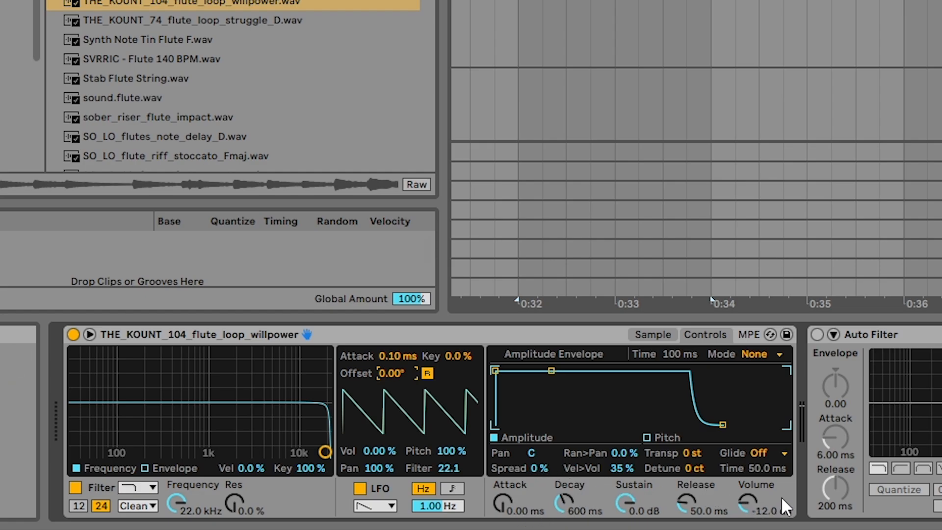
- Lengthen the amplitude envelope's attack, shorten it to 232 ms, and audition C3 in the flute clip's piano roll
drag(502, 503, 501, 452)
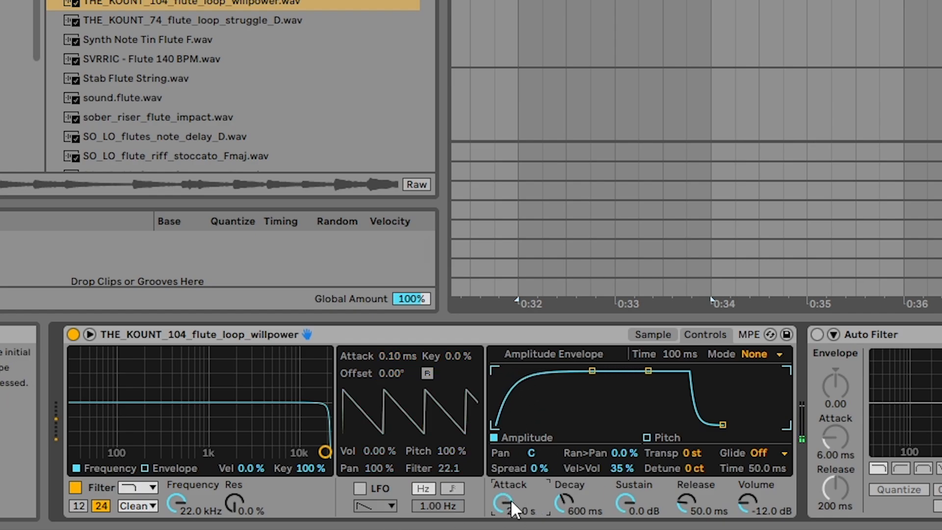
drag(499, 502, 498, 516)
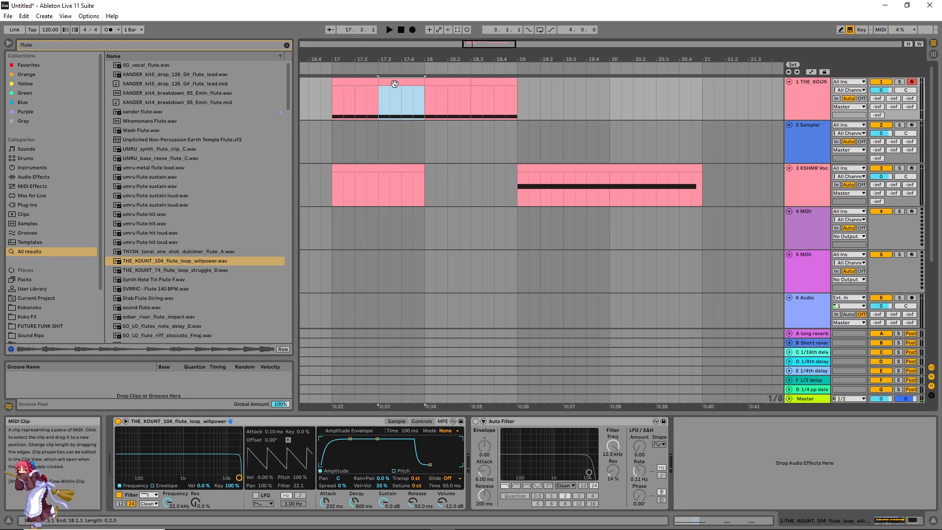
double_click(395, 84)
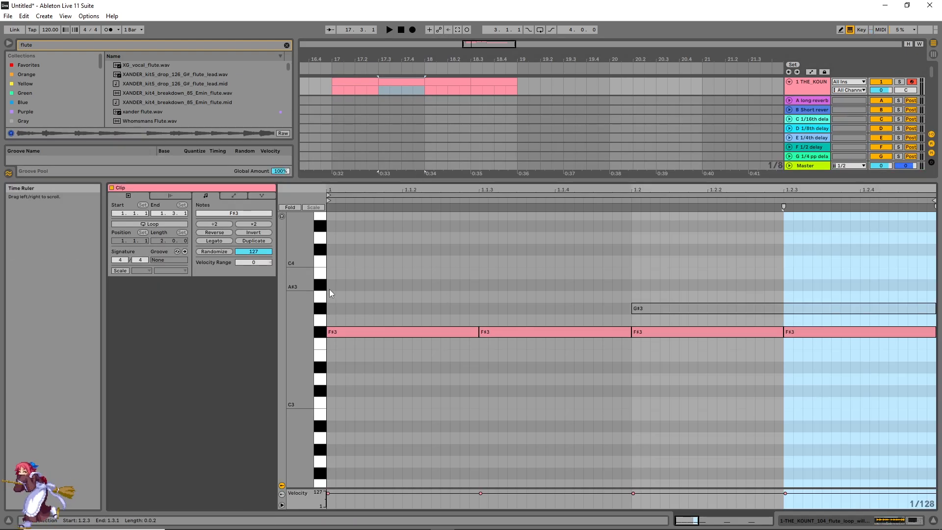
click(320, 402)
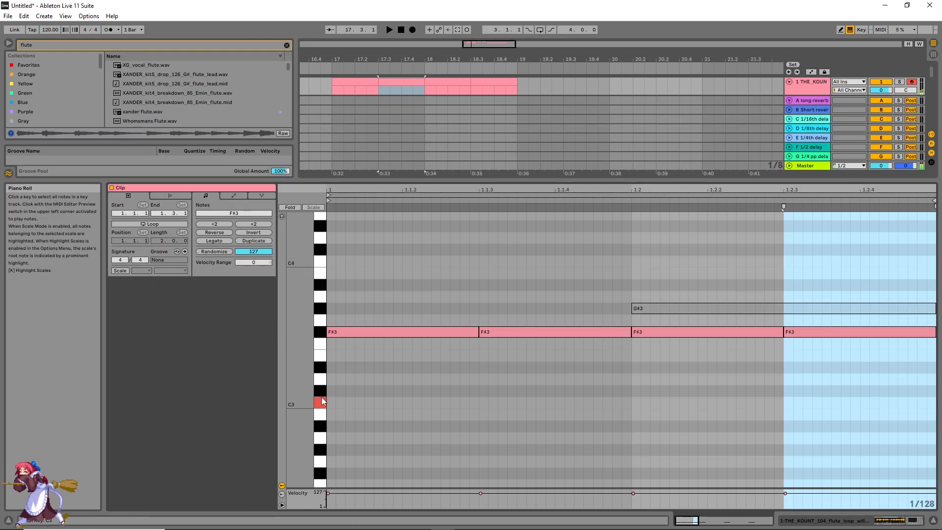
double_click(807, 93)
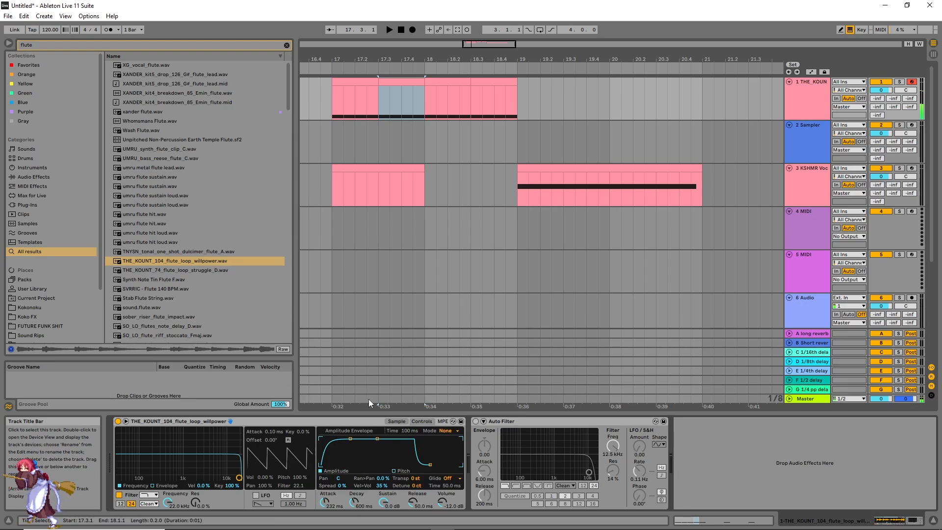
drag(324, 502, 324, 491)
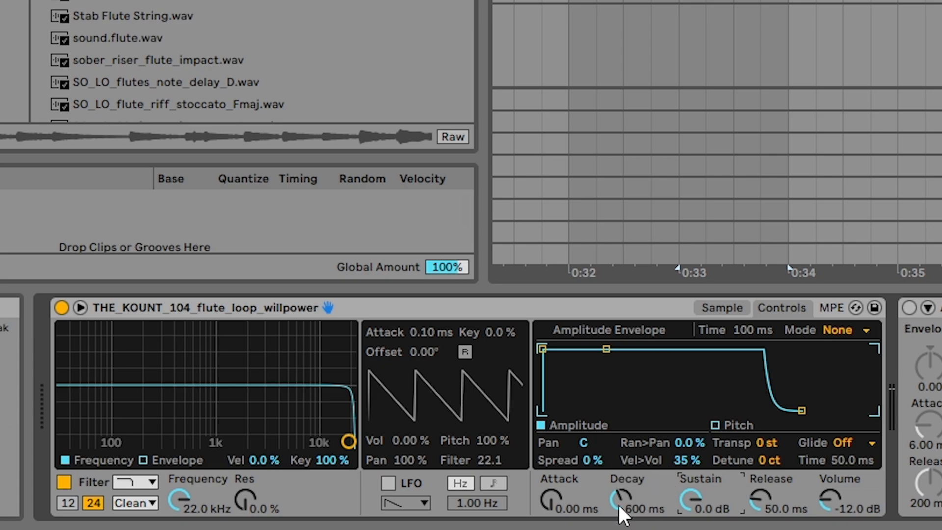
- Try a 4.77 s decay on the amplitude envelope, shorten it to 1.67 s, and raise the sustain to 0.0 dB
drag(619, 506, 619, 498)
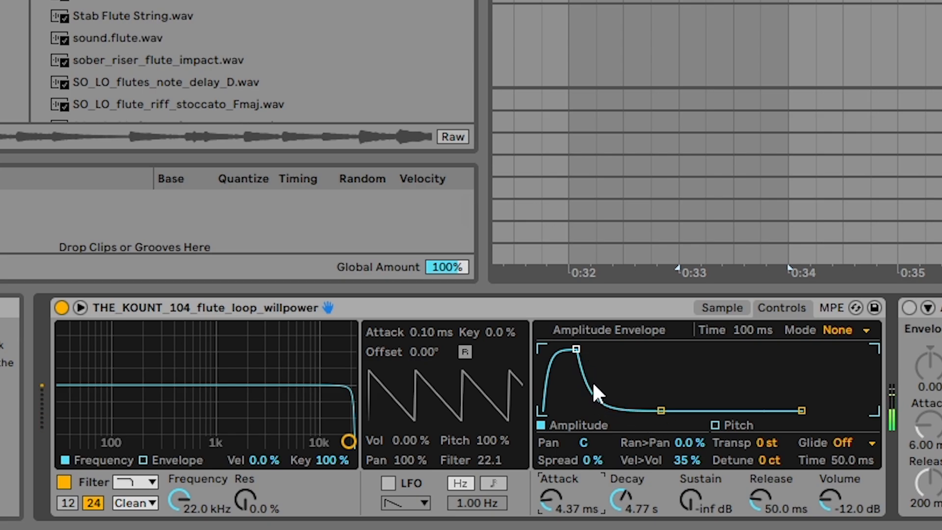
drag(622, 500, 621, 515)
mouse_move(684, 490)
mouse_down()
mouse_move(684, 471)
mouse_move(691, 505)
mouse_move(690, 485)
mouse_up()
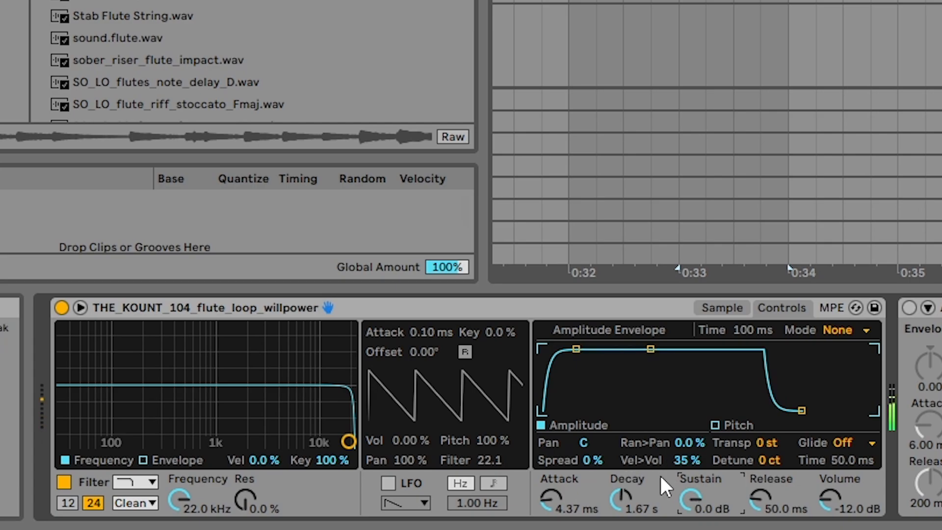
- Drop the envelope's sustain to -inf dB, shorten the decay to 85.9 ms, and bring the sustain up to -20 dB
drag(684, 505, 684, 525)
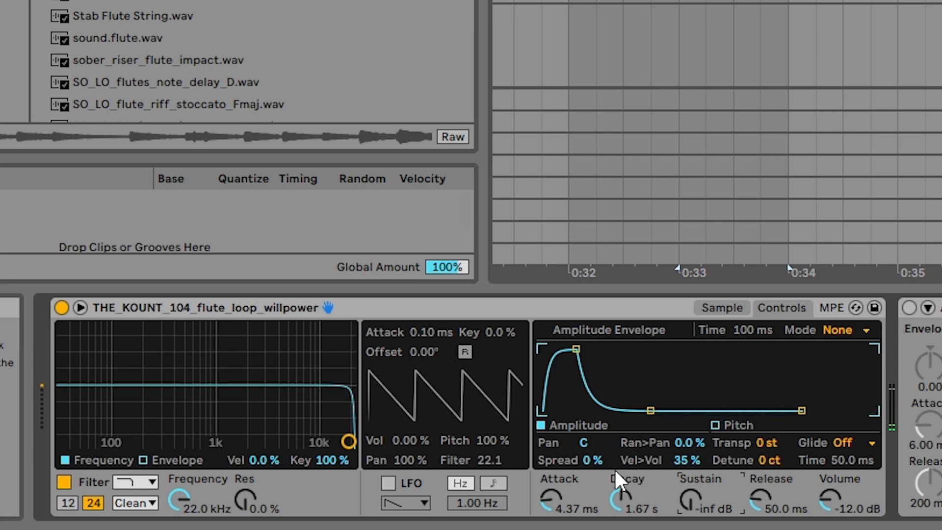
drag(619, 501, 619, 522)
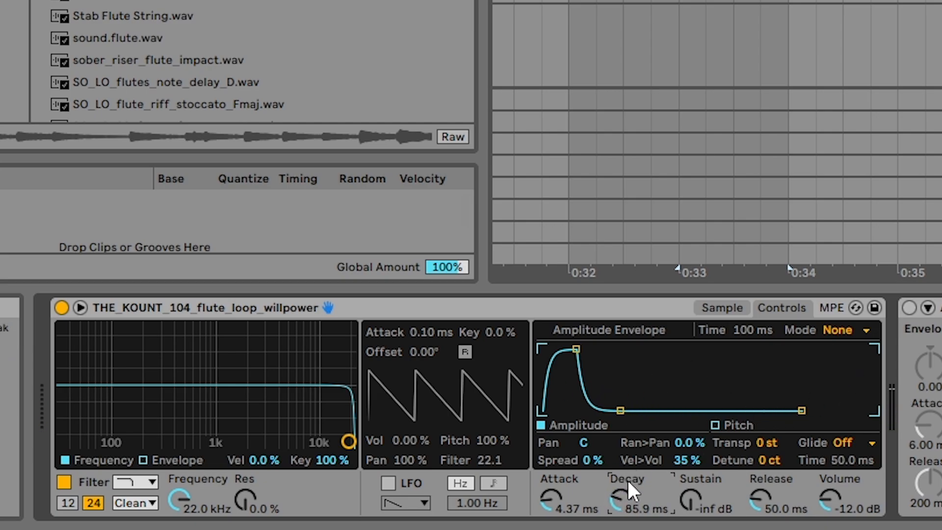
drag(693, 492, 693, 468)
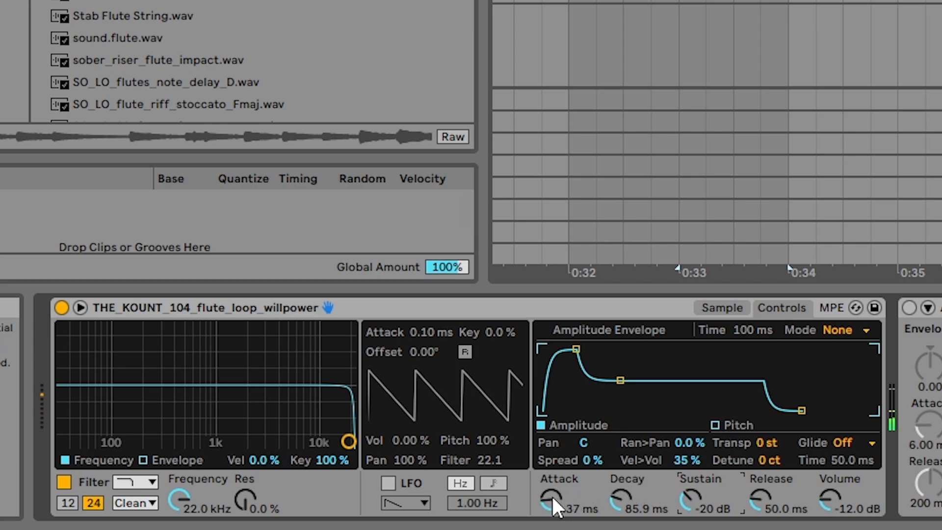
- Set the amplitude envelope to a 0.00 ms attack, 6.76 s decay and -inf dB sustain
drag(551, 495, 551, 515)
mouse_move(622, 496)
mouse_down()
mouse_move(622, 520)
mouse_move(622, 483)
mouse_up()
drag(711, 508, 711, 529)
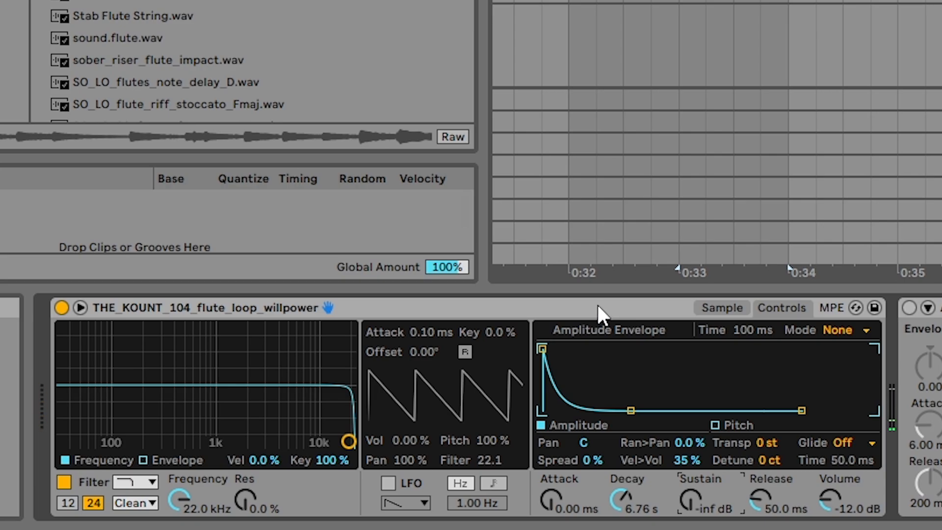
- Lengthen the envelope's decay, shorten it to 451 ms, and raise Simpler's volume to 5.14 dB
drag(631, 502, 631, 441)
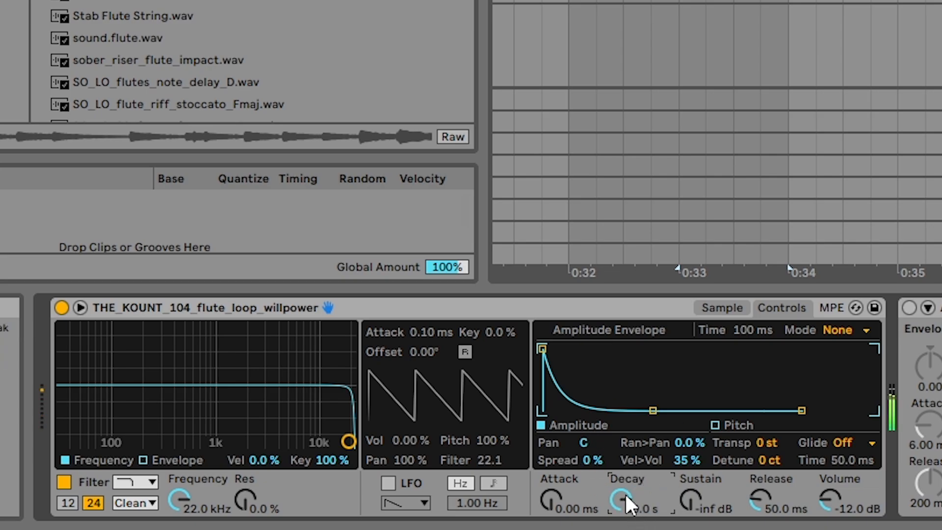
drag(625, 494, 625, 519)
drag(620, 500, 621, 520)
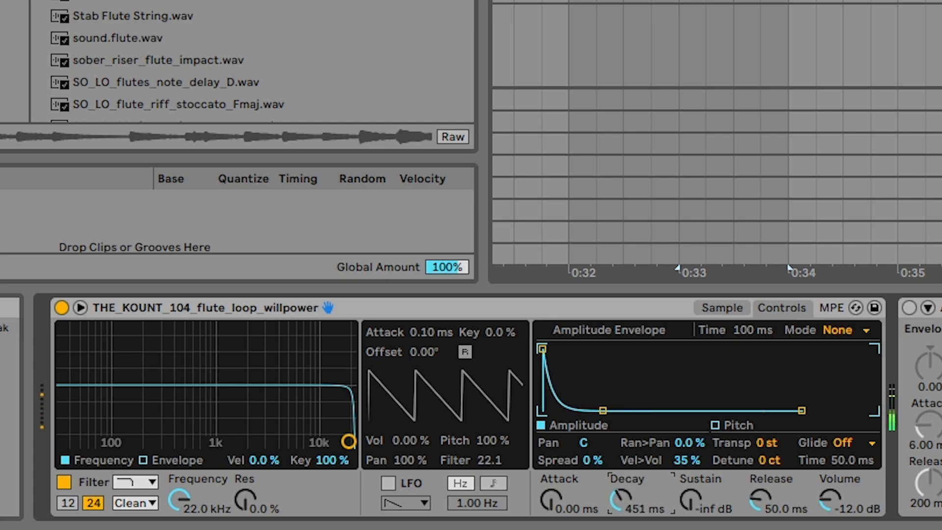
mouse_move(829, 500)
mouse_down()
mouse_move(829, 474)
mouse_move(827, 503)
mouse_up()
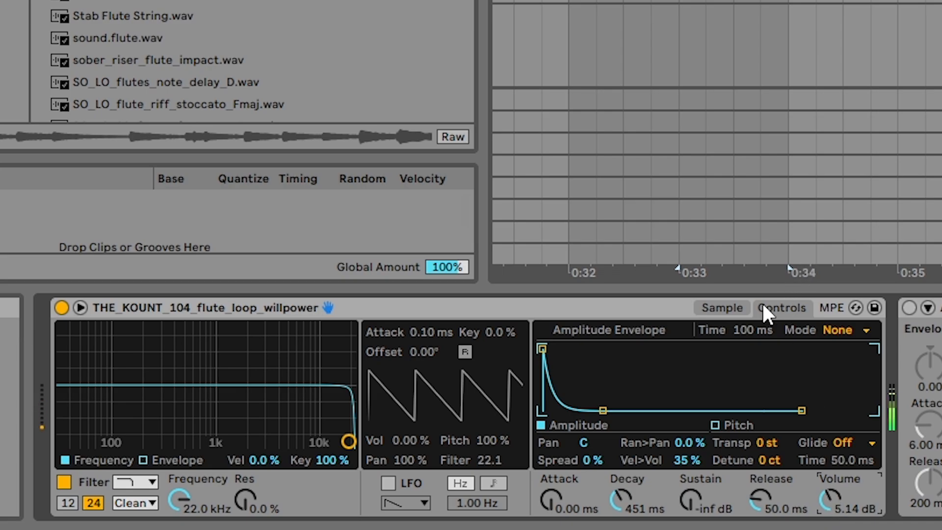
- Check the Classic sample view, and restore the controls to 600 ms decay, 0.0 dB sustain and -11.4 dB volume
click(740, 306)
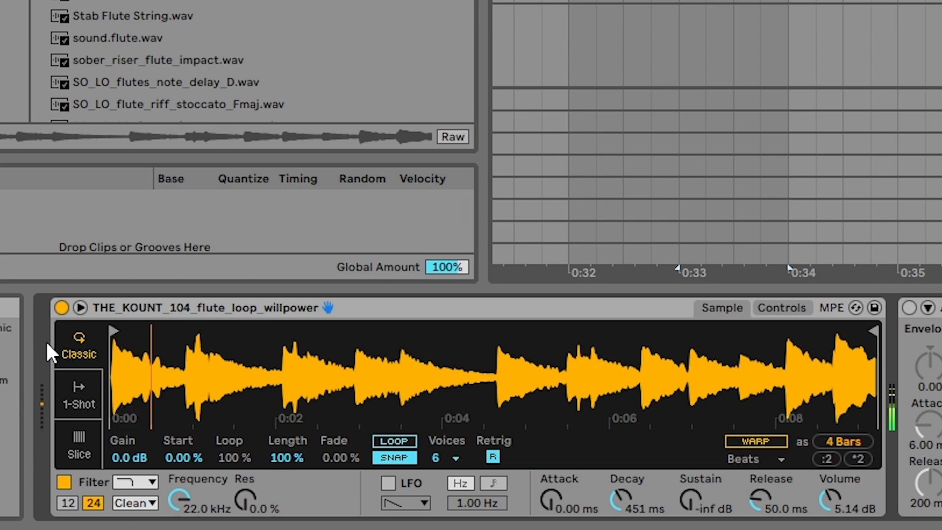
click(773, 308)
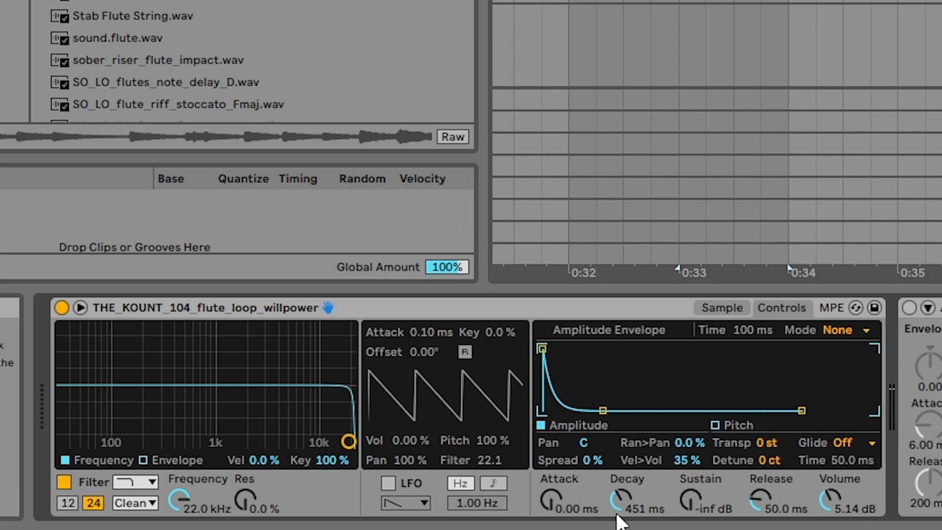
drag(621, 503, 621, 471)
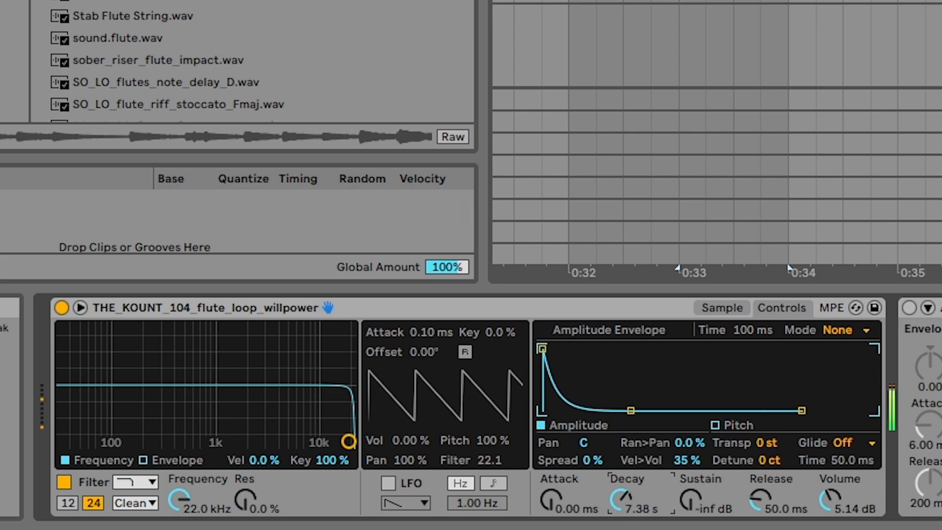
drag(871, 516, 871, 527)
drag(690, 503, 690, 469)
drag(631, 352, 607, 349)
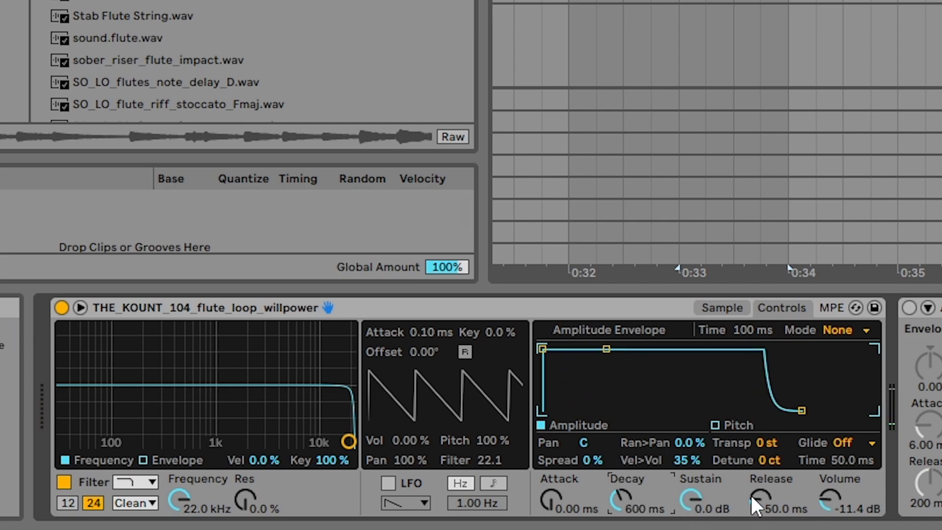
- Raise the amplitude envelope's release to 3.36 s, reduce it to 640 ms, and show the sample waveform
drag(757, 500, 757, 483)
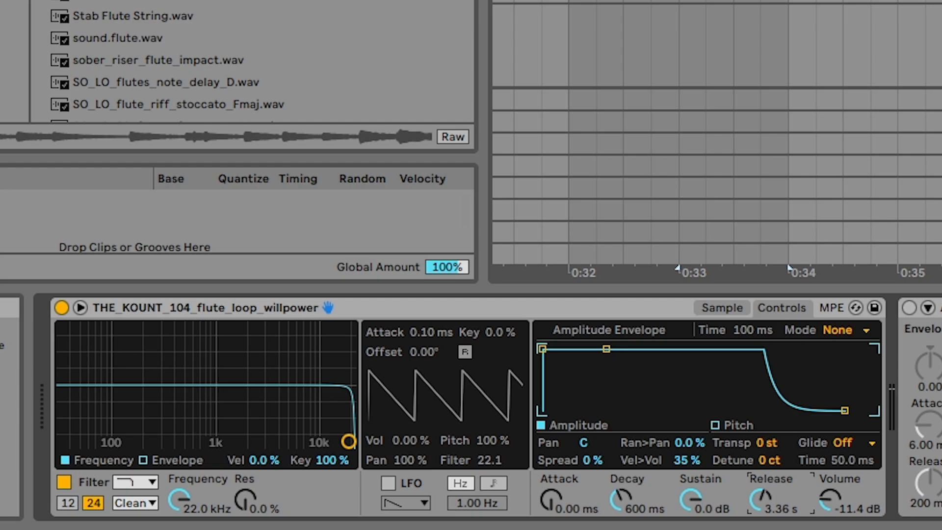
drag(757, 483, 752, 510)
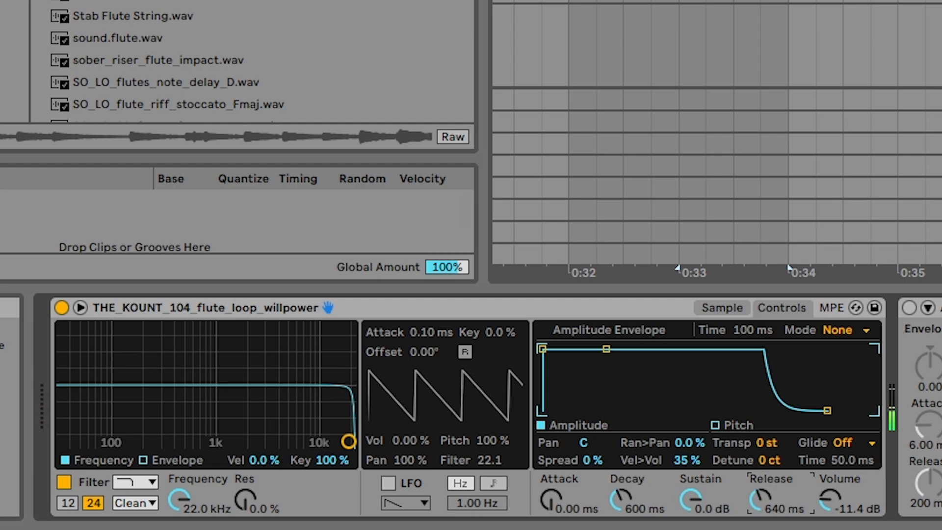
click(733, 308)
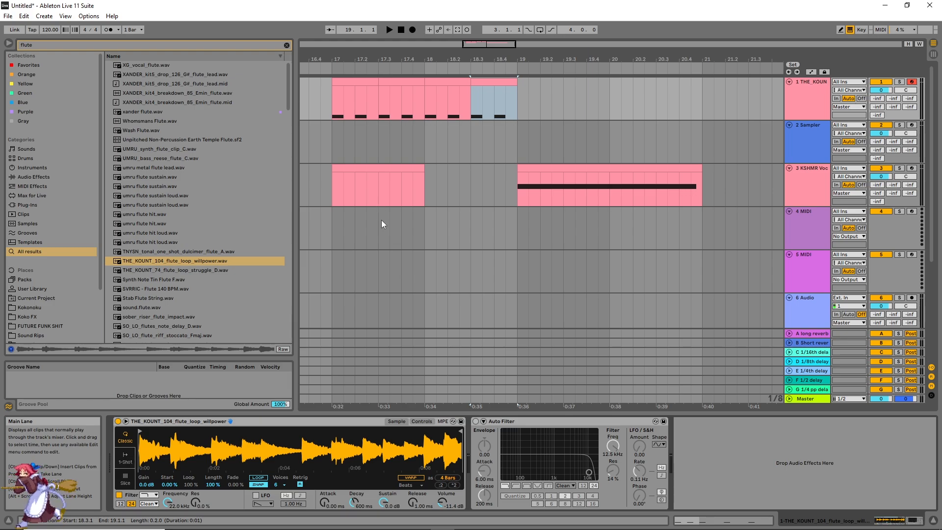
- Set the amplitude envelope's release to 50.0 ms and play the flute clip's selected section from 17.1.1 to 17.3.1
drag(378, 84, 332, 84)
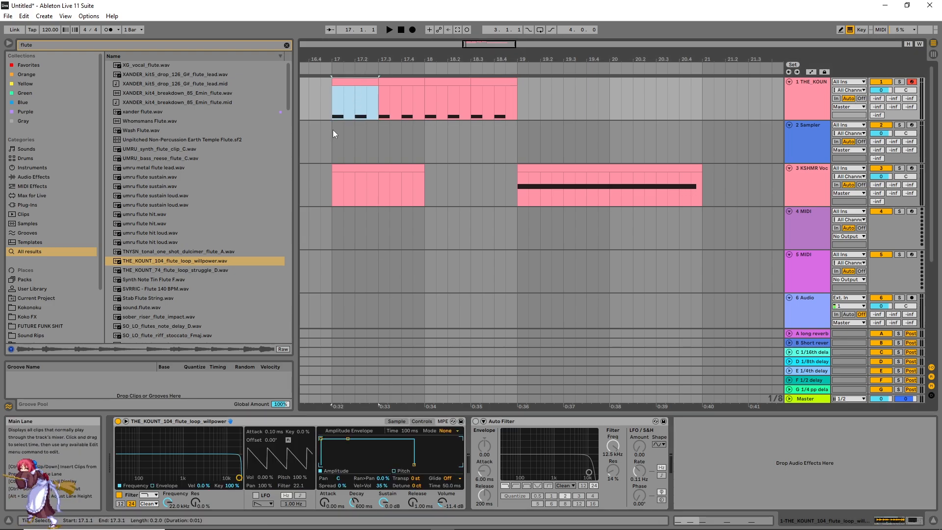
key(z)
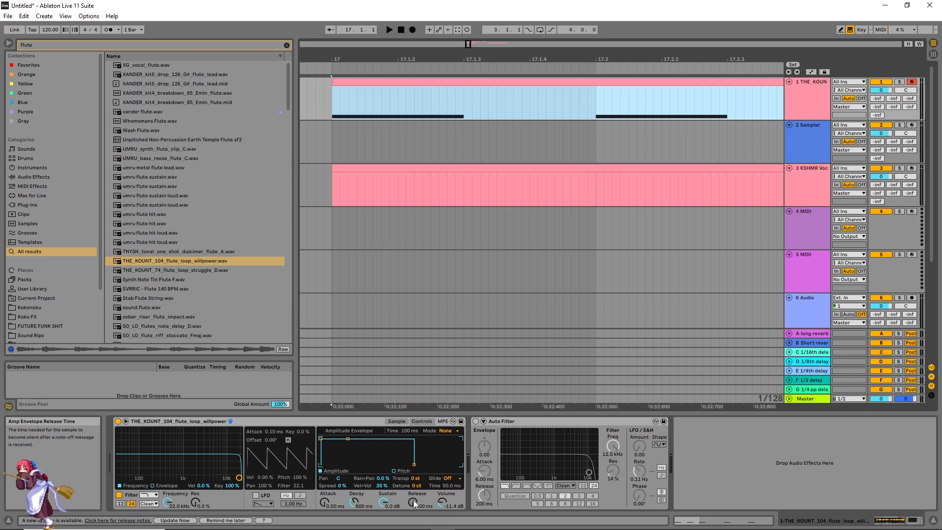
drag(413, 500, 416, 508)
key(space)
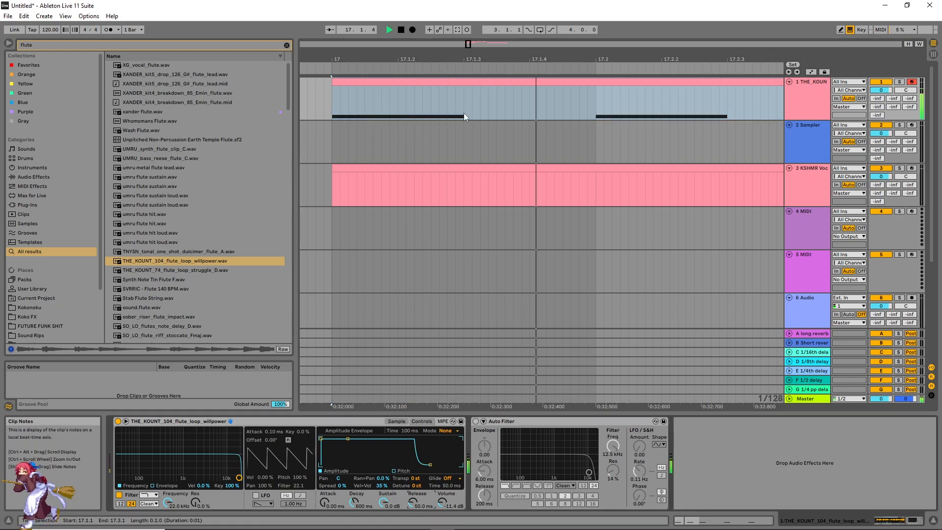
key(x)
key(space)
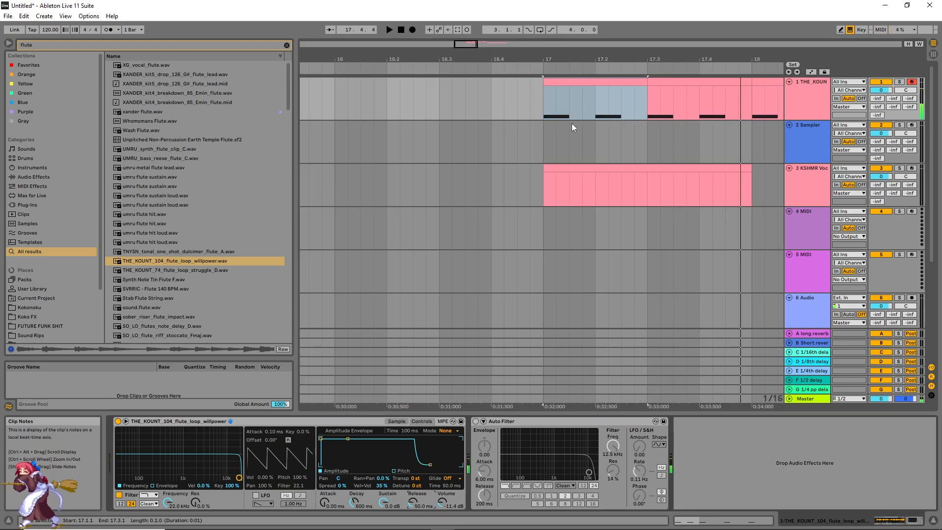
scroll(571, 105, up, 2)
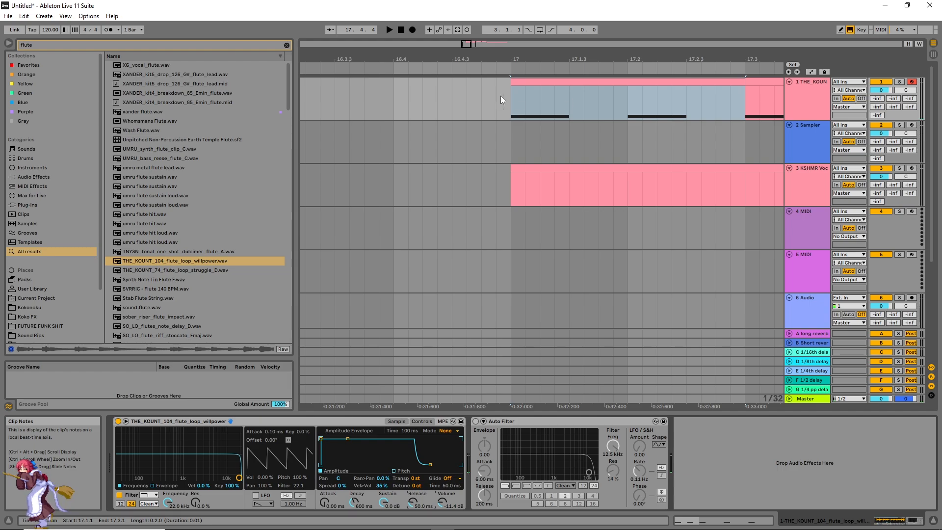
- Raise the amplitude envelope's release to 6.20 s, play the flute clip, reduce the release to 1.99 s, and play it again
drag(417, 503, 417, 477)
key(space)
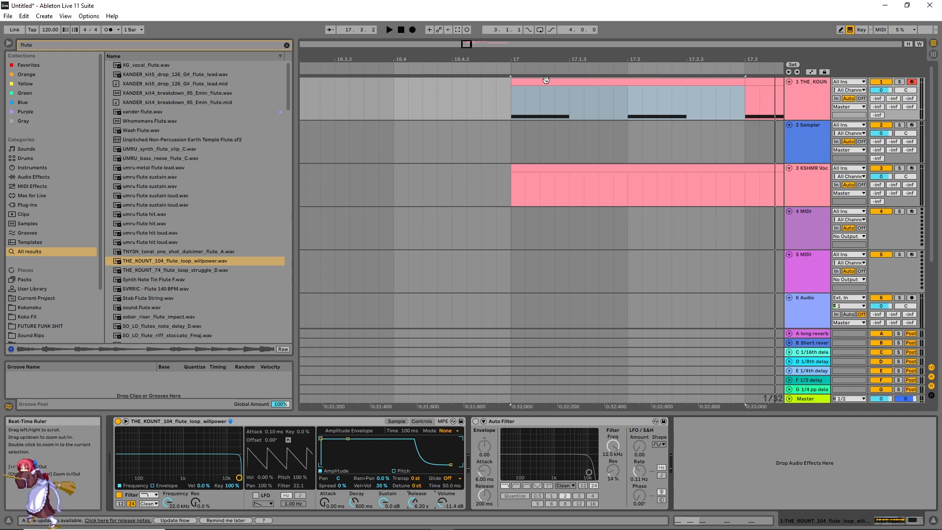
drag(413, 502, 413, 525)
key(space)
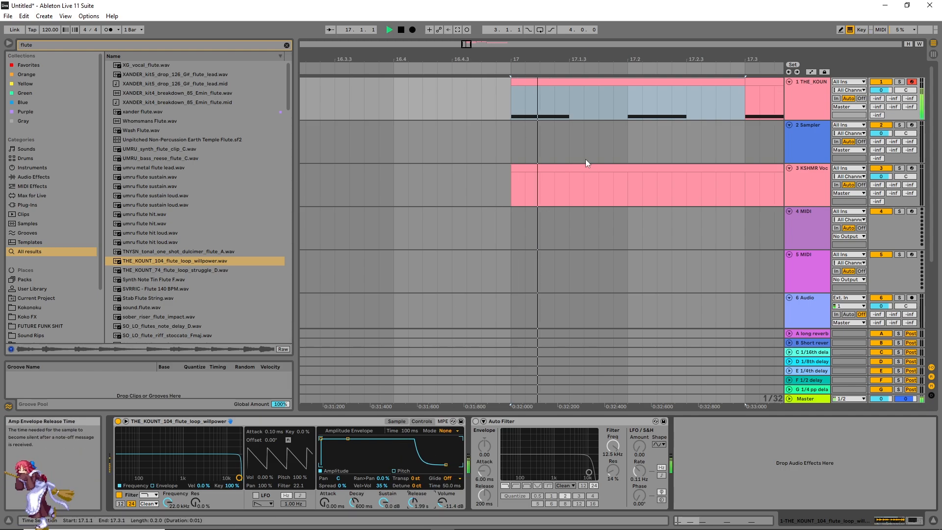
- Delete the flute clip's second note at 17.2 and play the clip with only its first note
double_click(654, 98)
click(653, 446)
key(Delete)
key(space)
- Duplicate the shortened one-note clip three times so the copies run to bar 19
click(483, 82)
key(ctrl+d)
key(ctrl+d)
key(minus)
key(minus)
key(ctrl+d)
key(space)
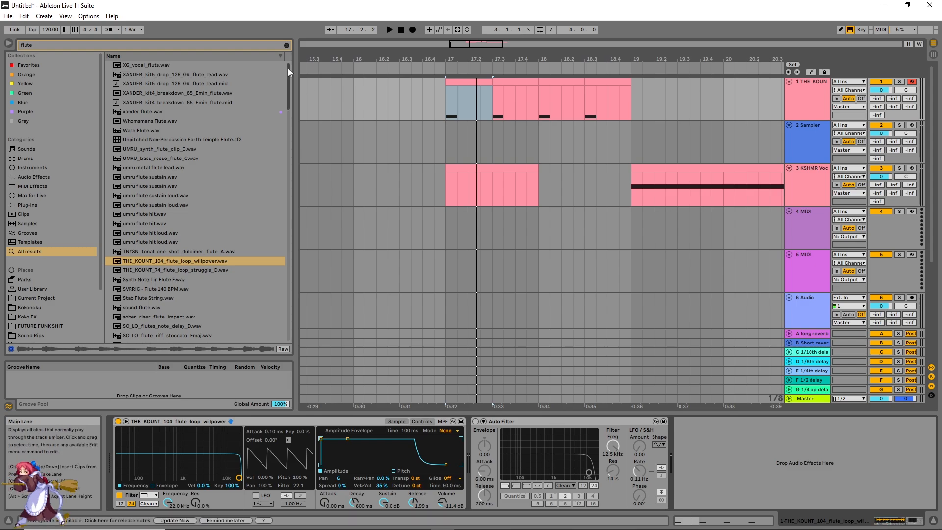
- Search the browser for "spinz", load TCE Spinz 808.wav in place of the flute sample, and set Simpler to Classic mode
click(287, 45)
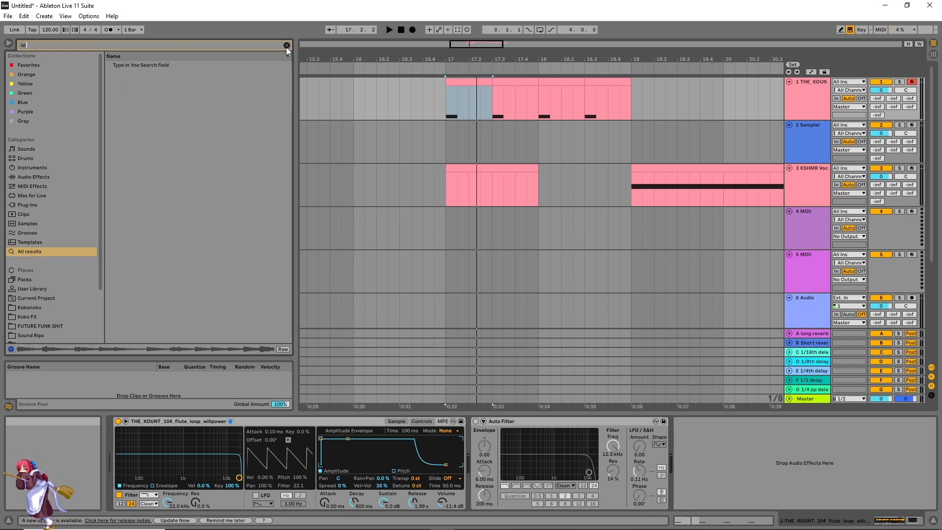
text(spinz)
drag(144, 149, 123, 456)
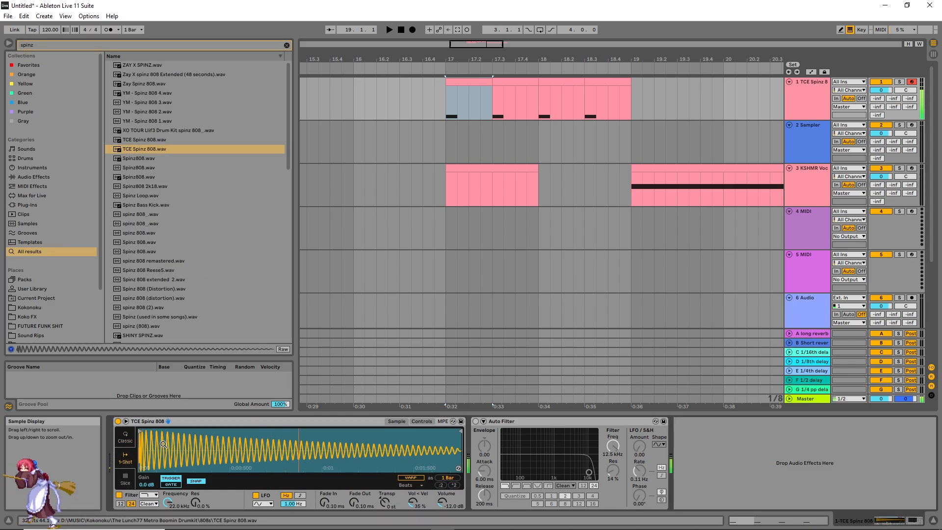
click(125, 444)
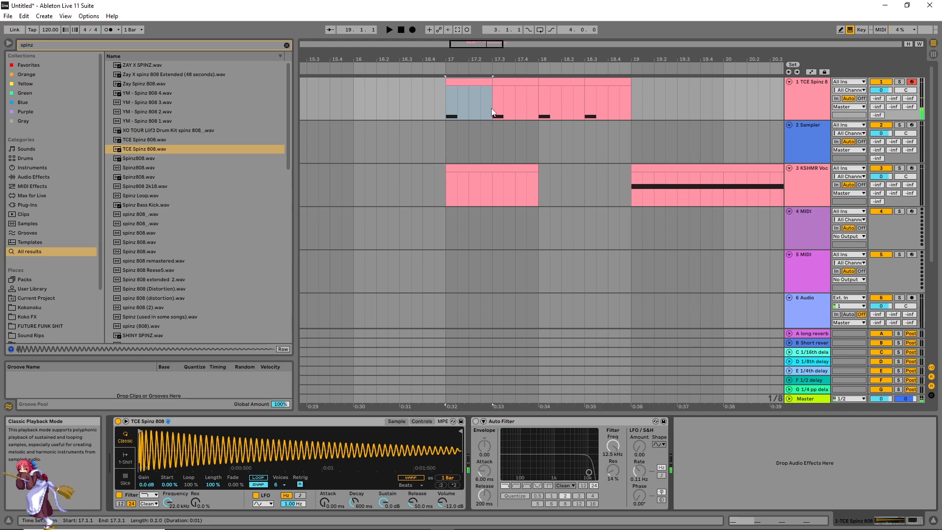
- Play the clips with the 808, check the first clip's F#3 note, and return to Simpler to audition them with the 50.0 ms release
click(471, 86)
key(space)
double_click(471, 85)
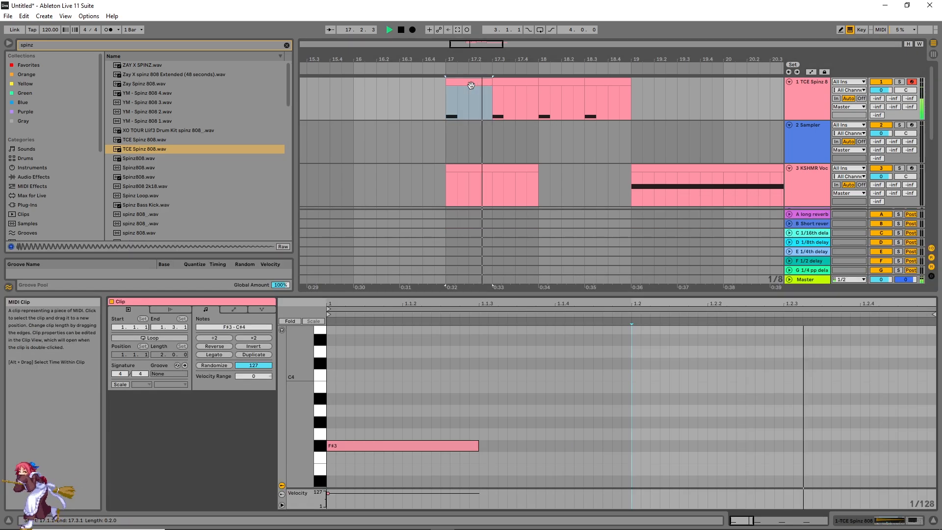
key(space)
click(805, 104)
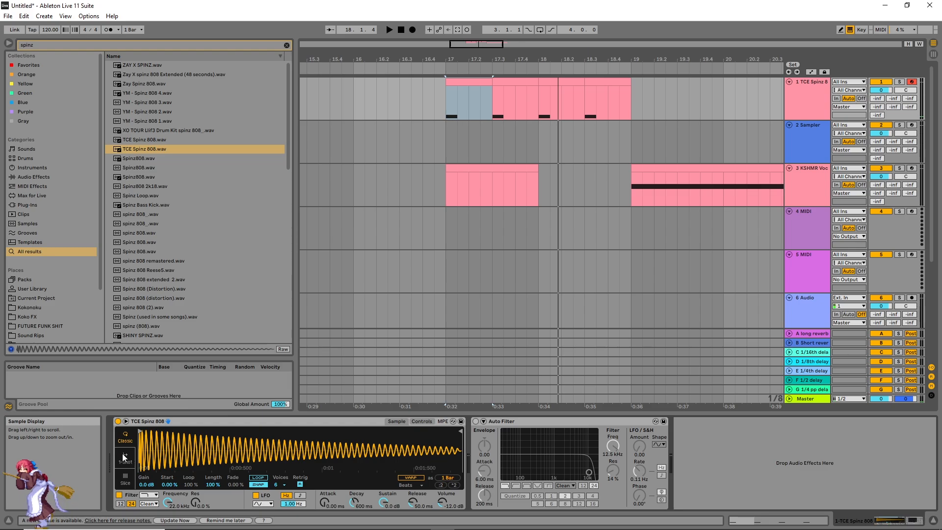
mouse_move(415, 501)
mouse_down()
mouse_move(414, 446)
mouse_move(413, 504)
mouse_up()
key(space)
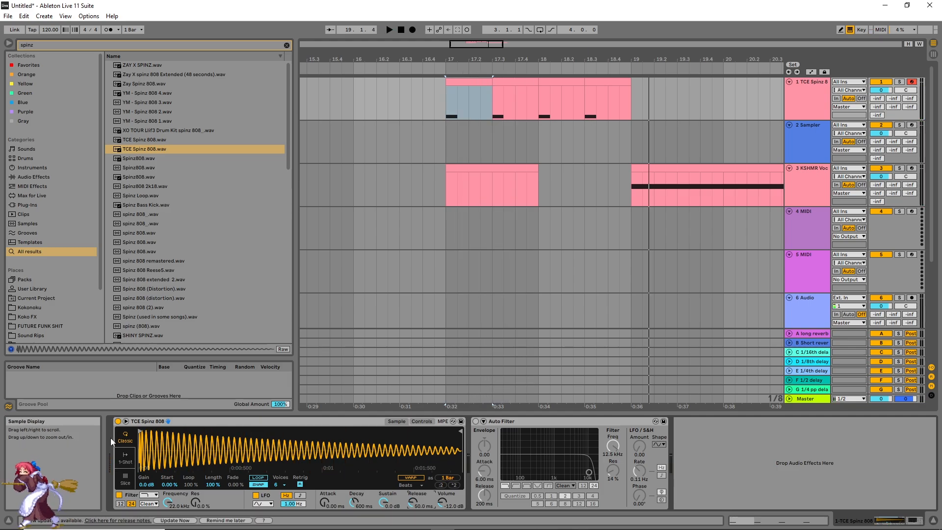
- Convert the TCE Spinz 808 Simpler to a Sampler
click(193, 423)
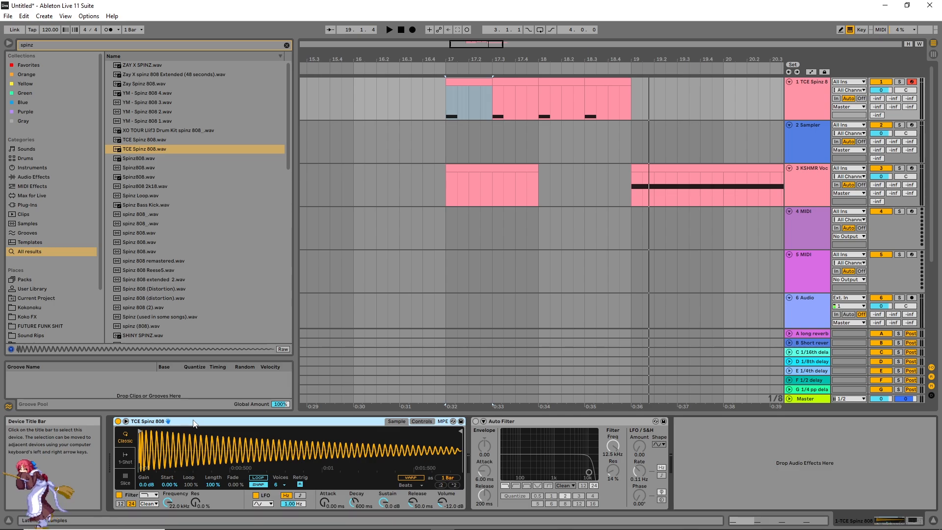
right_click(180, 423)
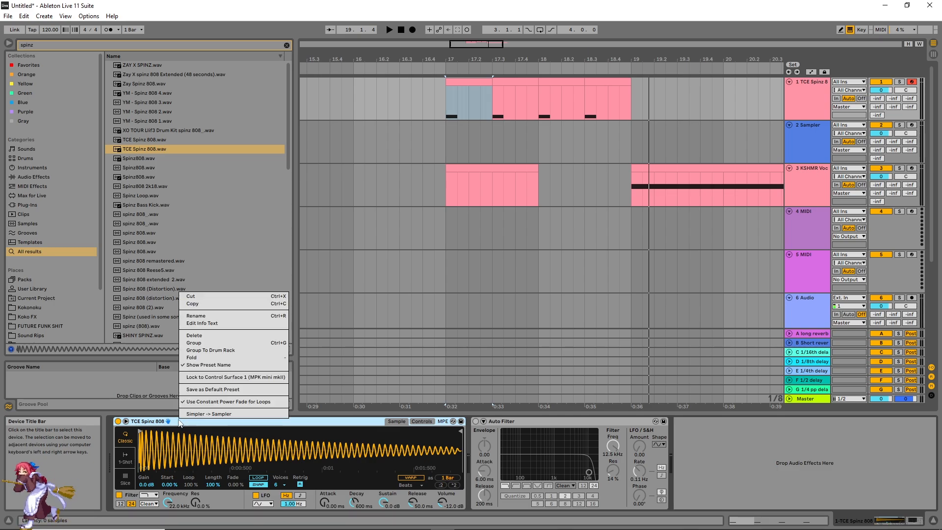
click(218, 415)
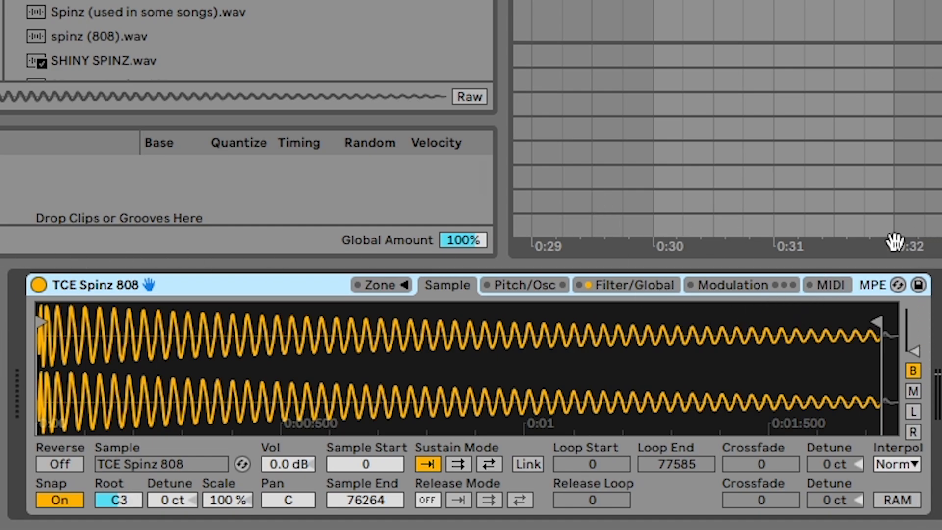
- Examine Sampler's Pitch/Osc, Filter/Global, Modulation, MIDI, Sample and Zone pages, and close the zone editor
click(511, 285)
click(622, 287)
click(724, 290)
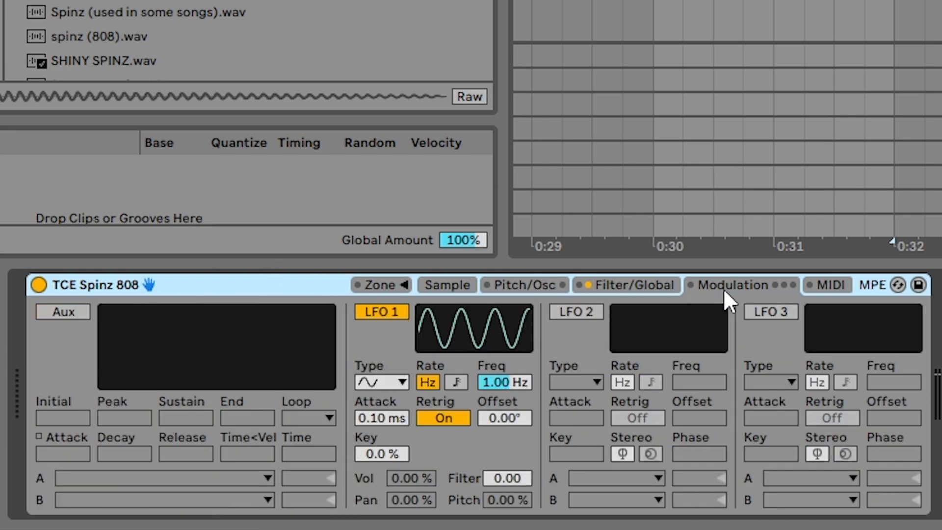
click(828, 287)
click(726, 291)
click(632, 287)
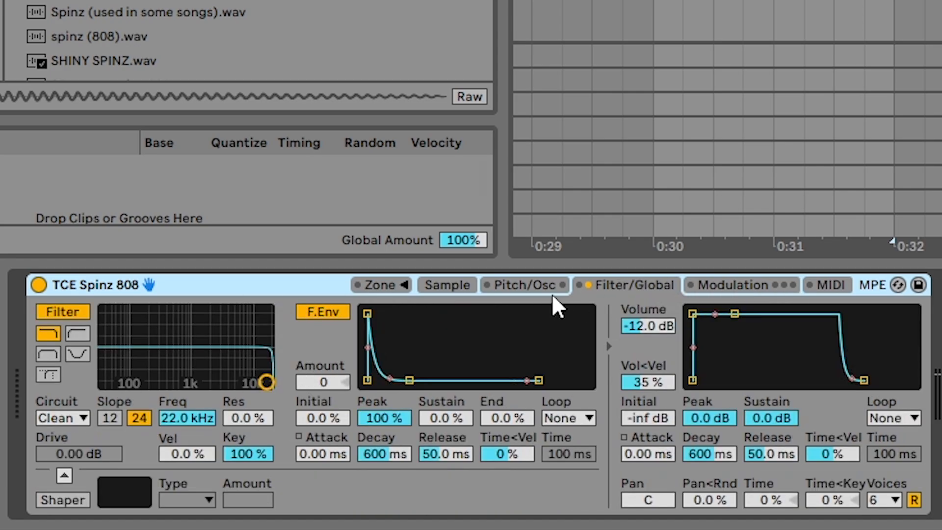
click(511, 294)
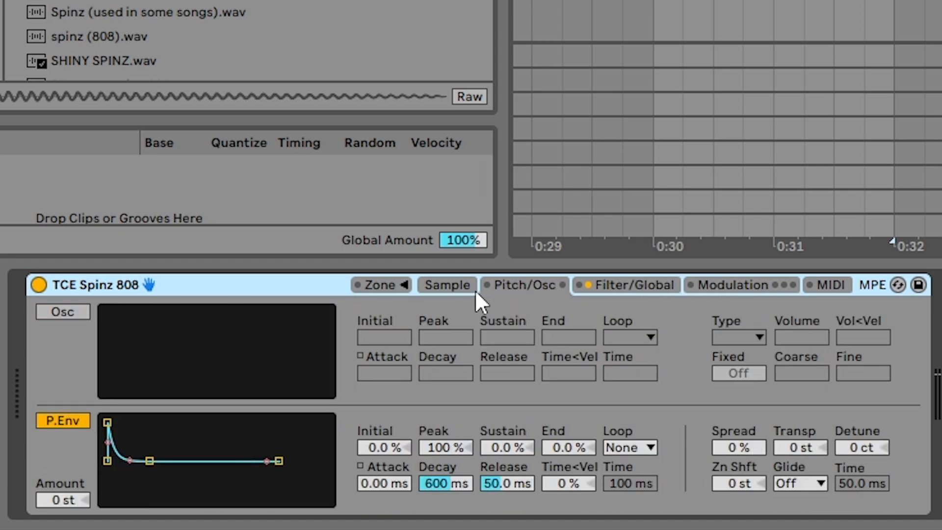
click(447, 285)
click(390, 287)
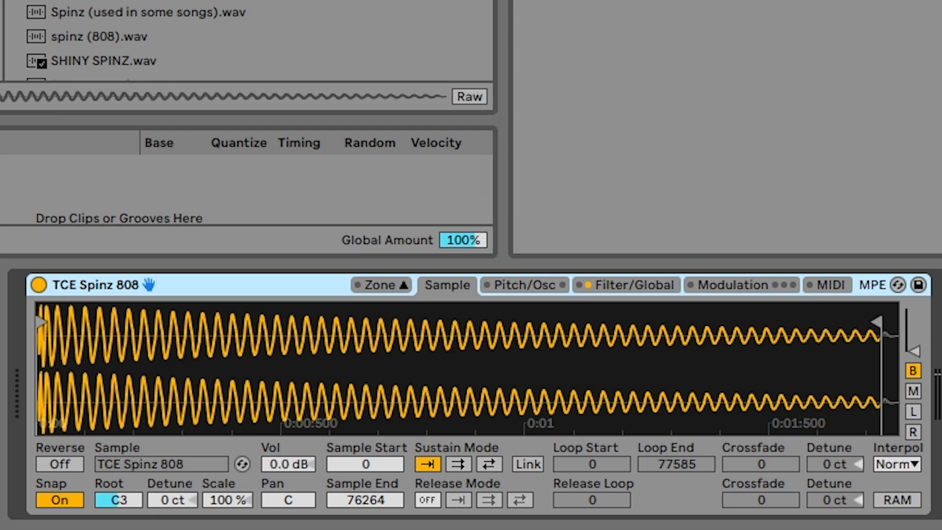
click(393, 288)
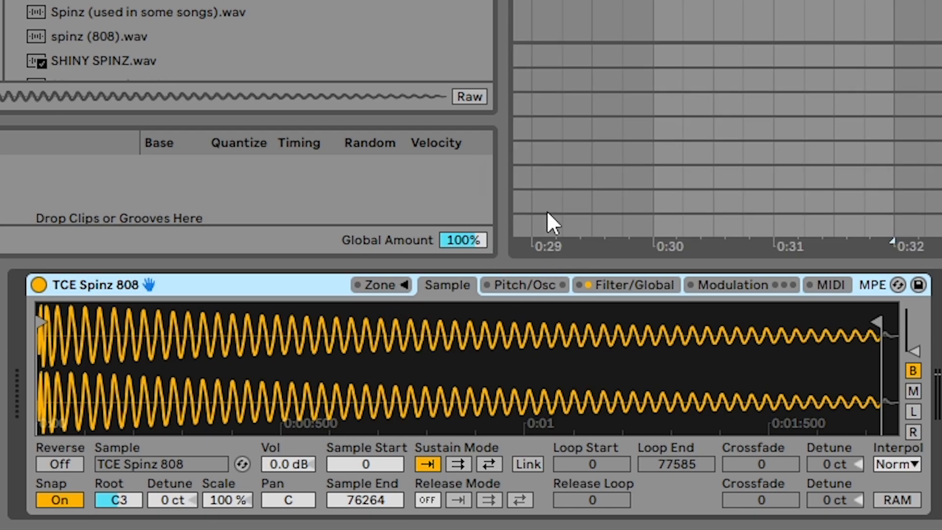